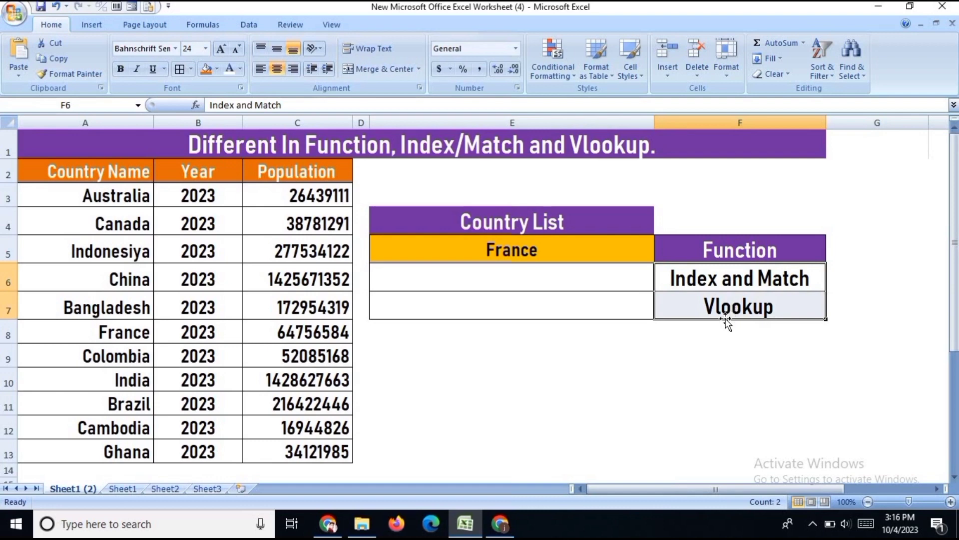
Step: Enter the formula =VLOOKUP(E5,A3:C13,3,0) in cell E7, beside the Vlookup label, to return the selected country's population
{"action": "left_click", "coordinate": [562, 281]}
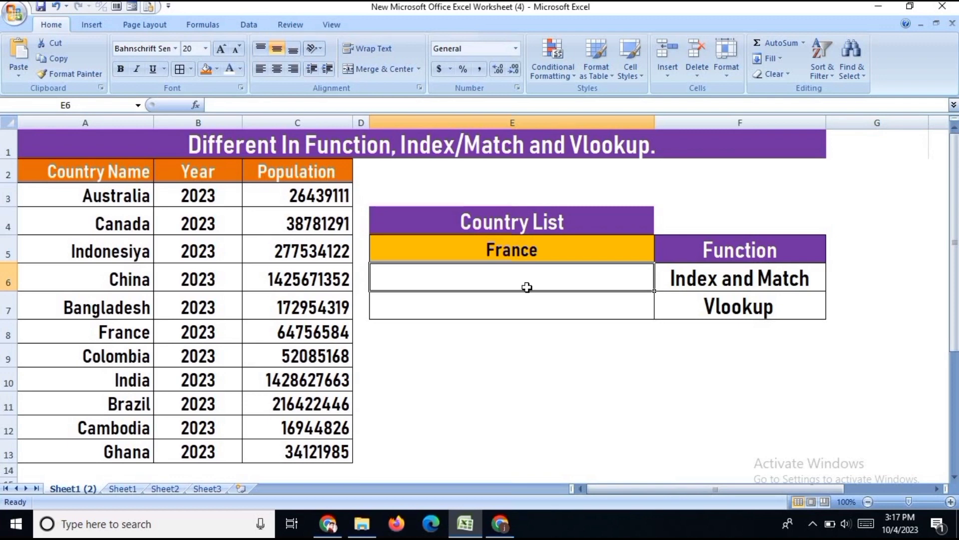
{"action": "left_click", "coordinate": [517, 306]}
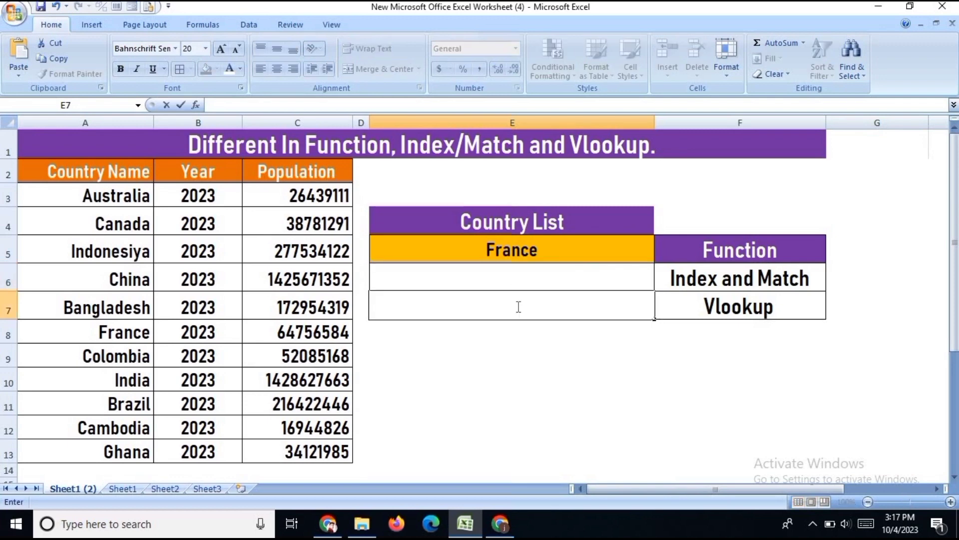
{"action": "type", "text": "=vlookup"}
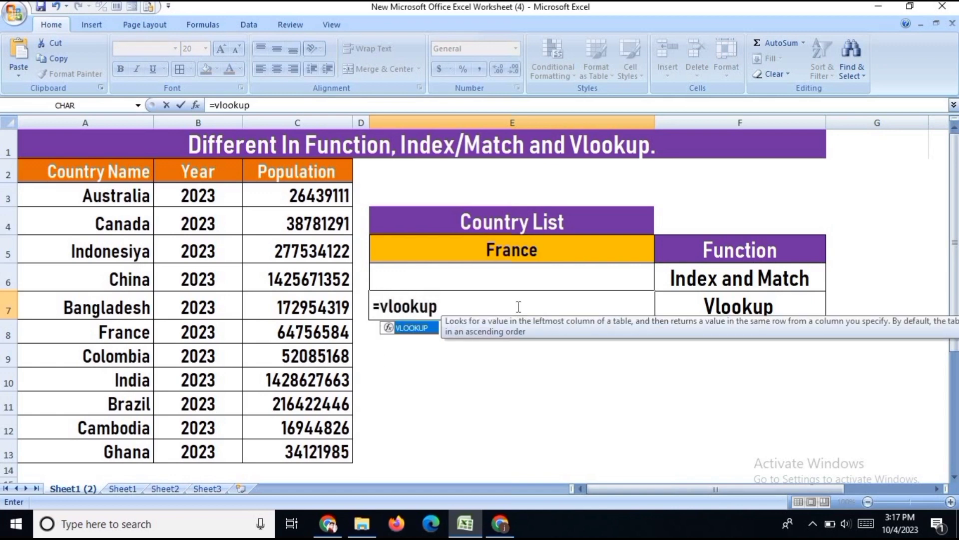
{"action": "type", "text": "("}
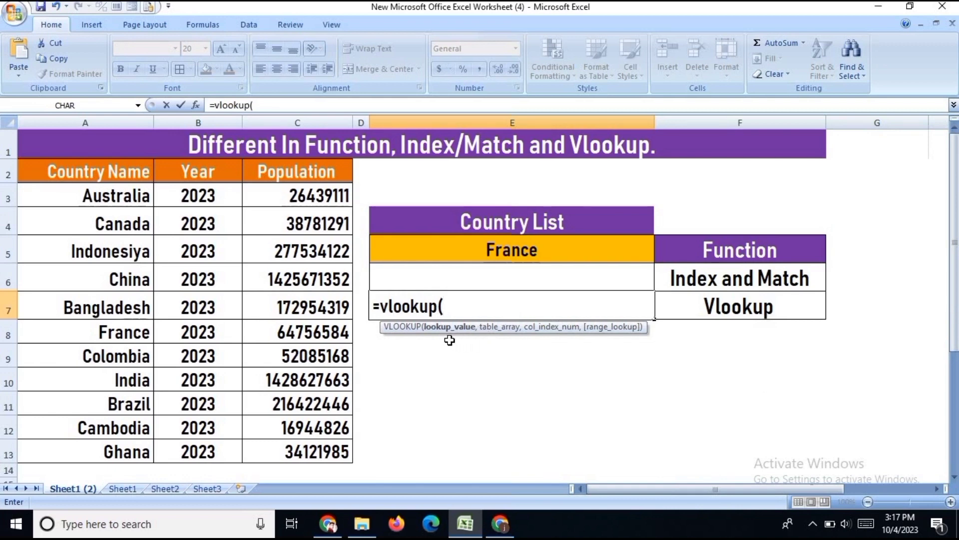
{"action": "left_click", "coordinate": [524, 253]}
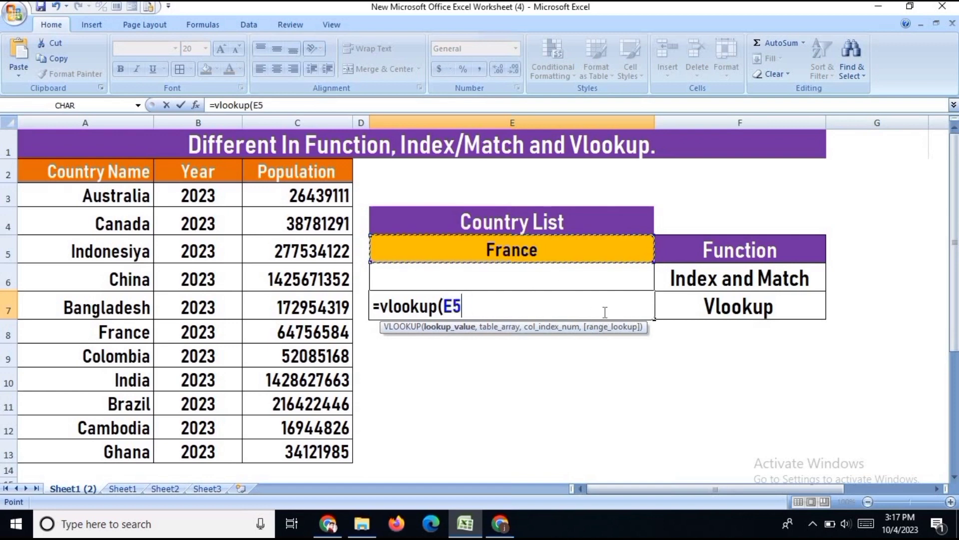
{"action": "type", "text": ","}
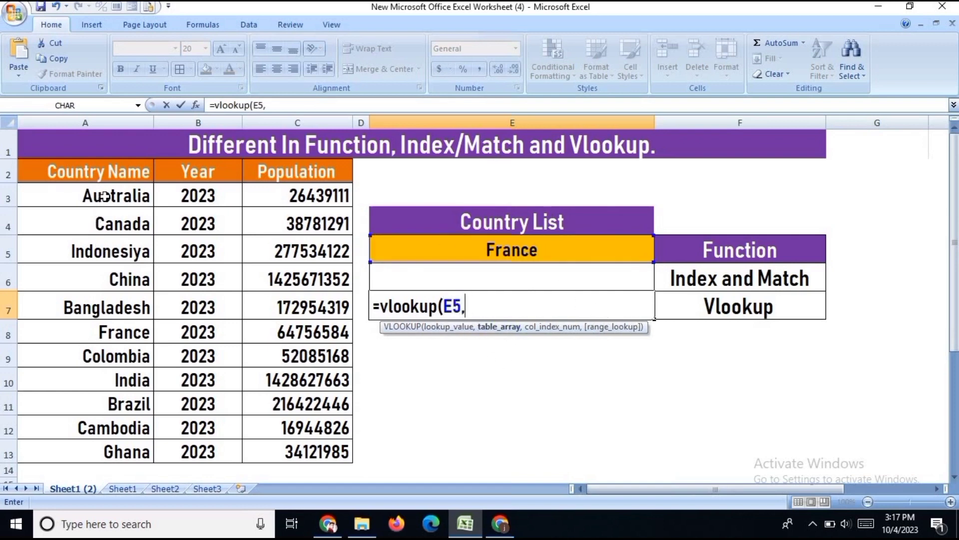
{"action": "left_click_drag", "start_coordinate": [104, 196], "coordinate": [325, 450]}
{"action": "type", "text": ","}
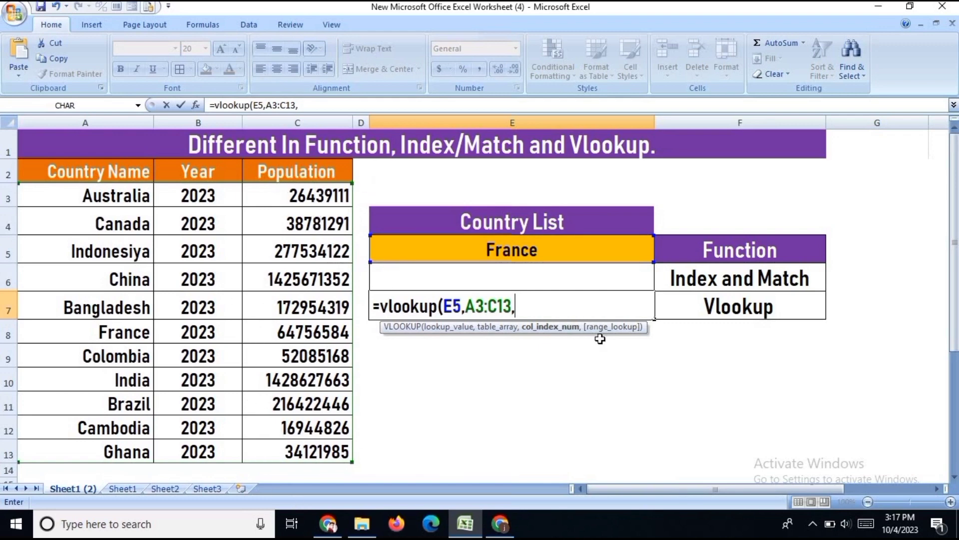
{"action": "type", "text": "3,"}
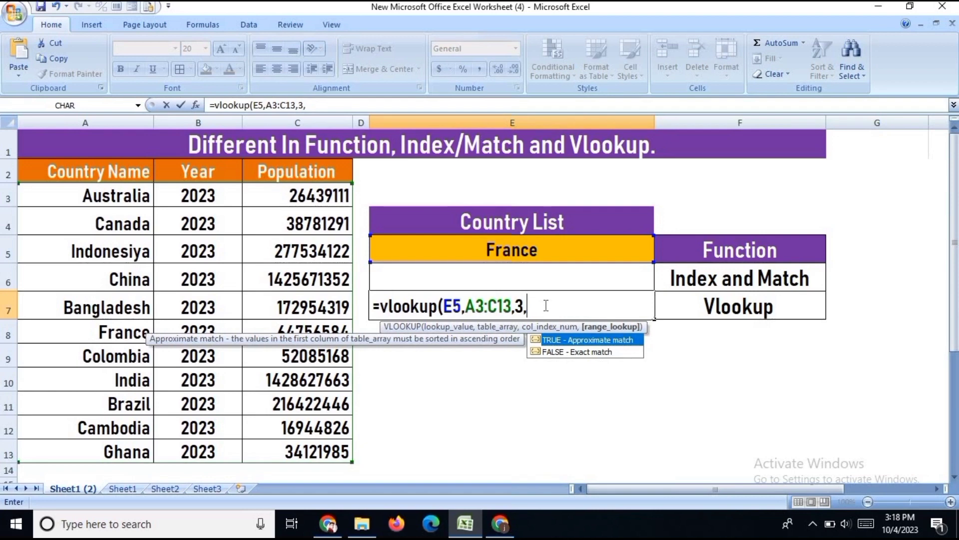
{"action": "type", "text": "0)"}
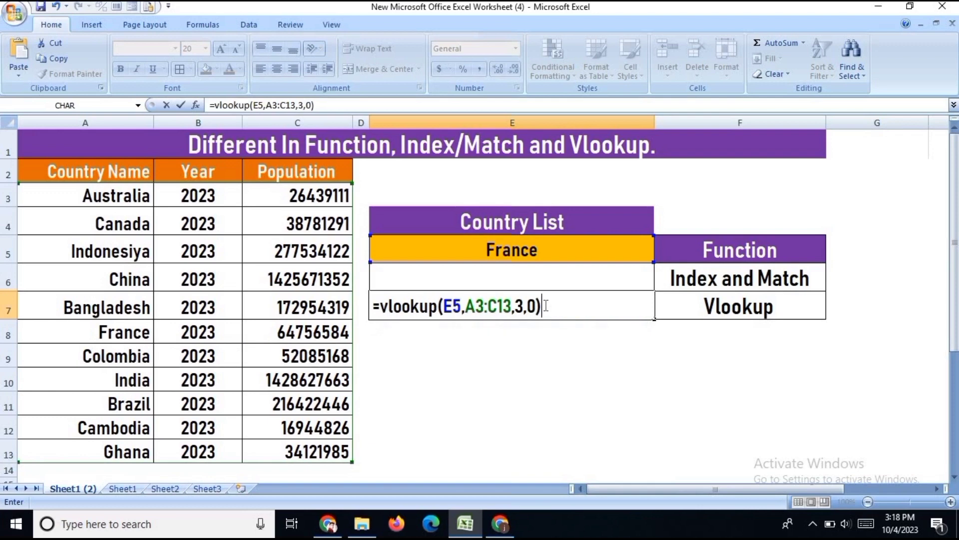
{"action": "key", "text": "Return"}
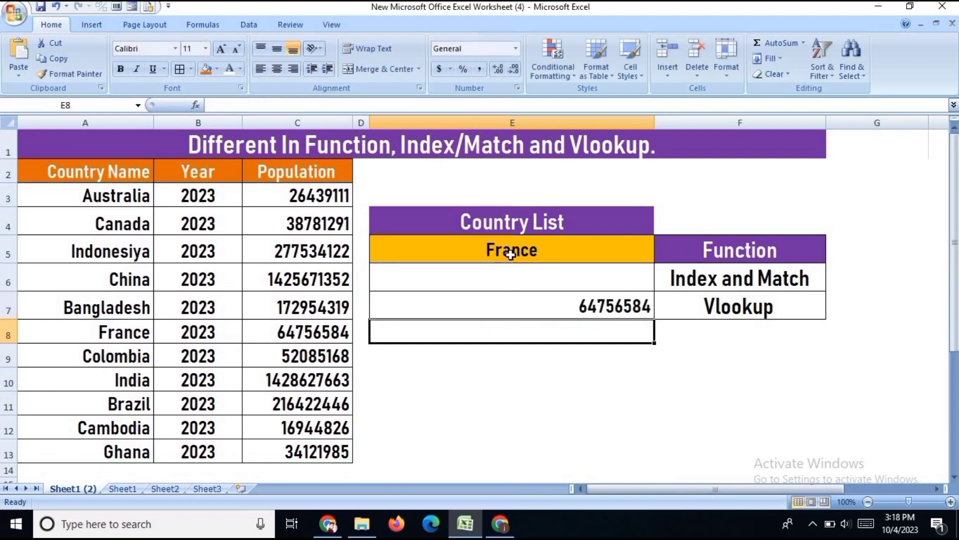
Step: Test the VLOOKUP formula by choosing India as the country in cell E5
{"action": "left_click", "coordinate": [598, 308]}
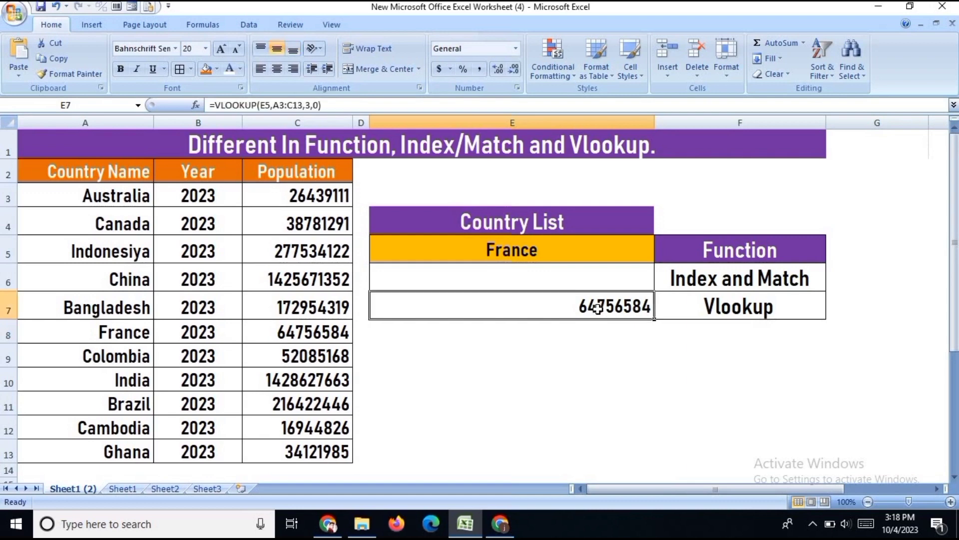
{"action": "left_click", "coordinate": [628, 250]}
{"action": "left_click", "coordinate": [661, 255]}
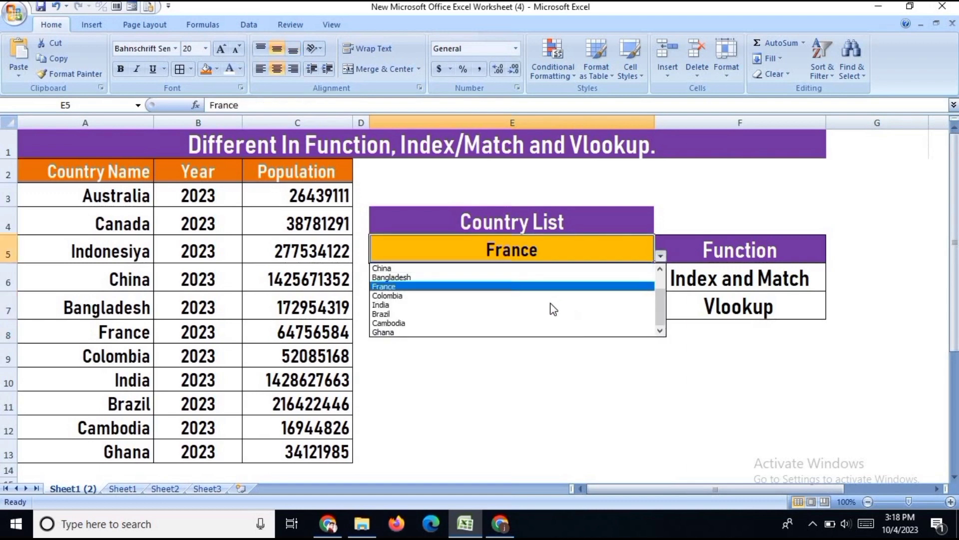
{"action": "left_click", "coordinate": [600, 304]}
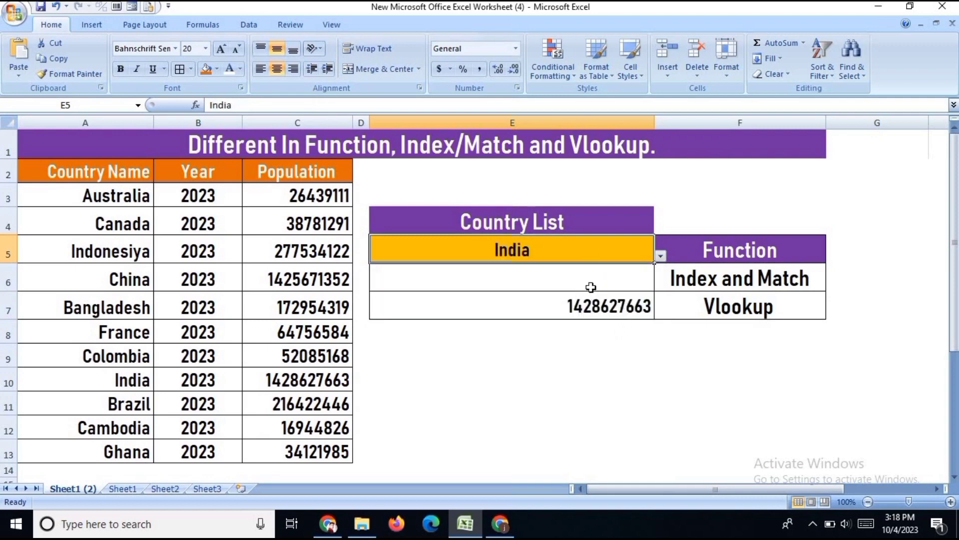
Step: Start an INDEX formula in cell E6 with the population range C3:C13 as its array
{"action": "key", "text": "Return"}
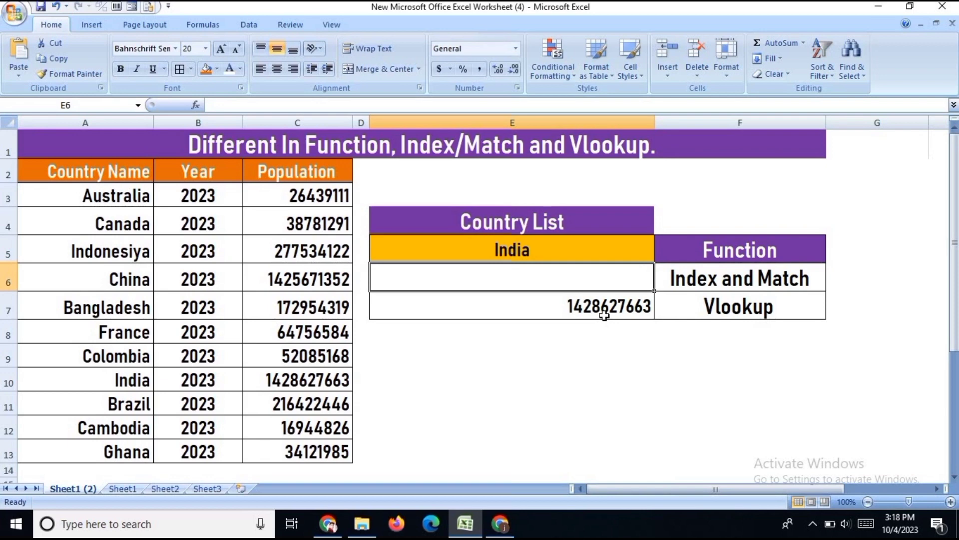
{"action": "type", "text": "="}
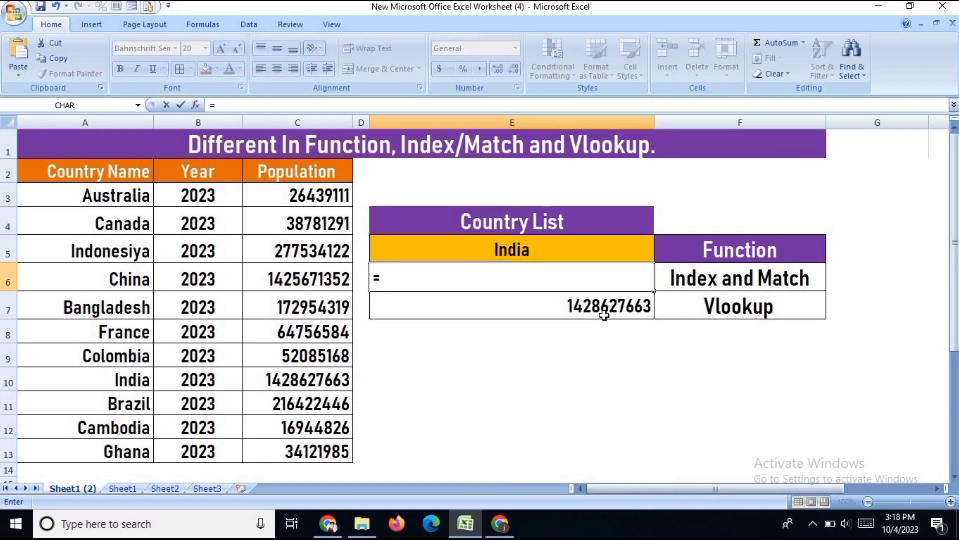
{"action": "type", "text": "index"}
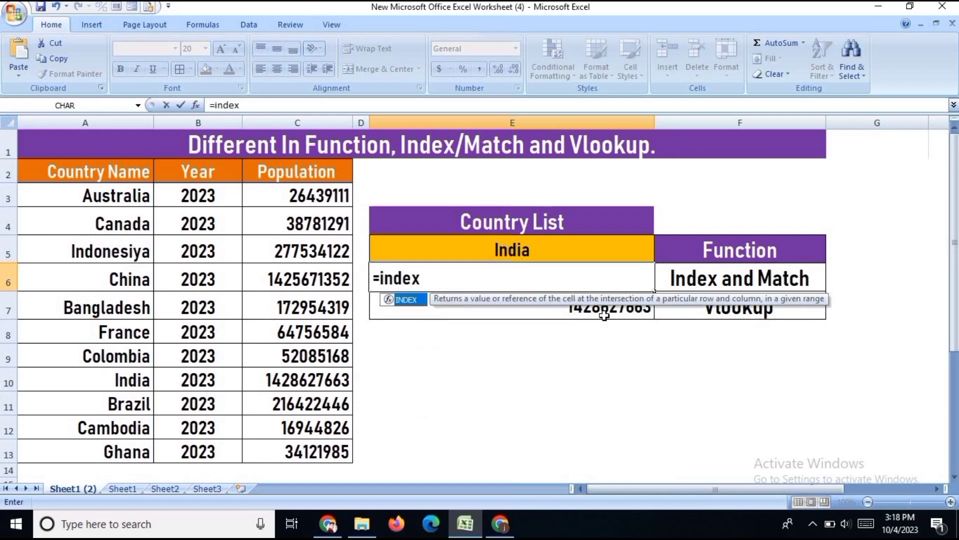
{"action": "type", "text": "("}
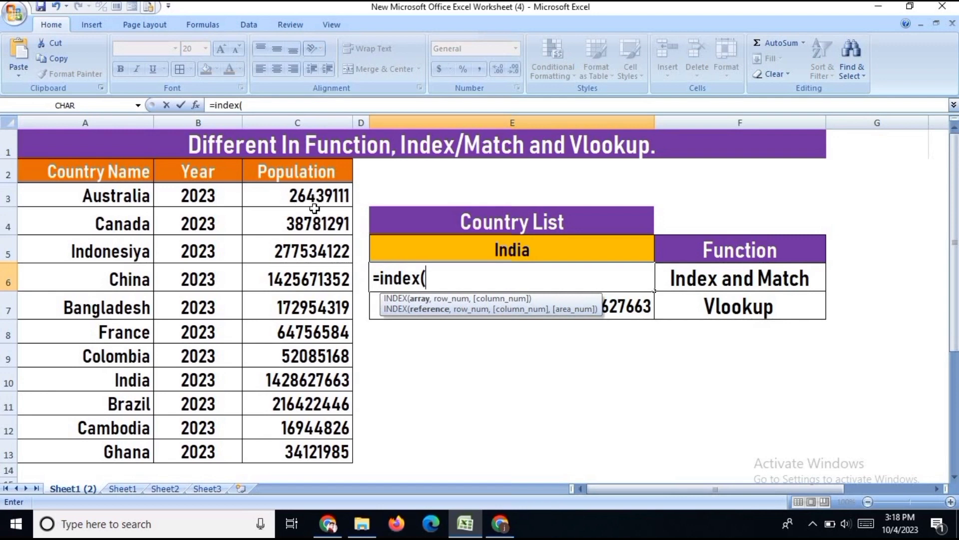
{"action": "left_click_drag", "start_coordinate": [315, 197], "coordinate": [310, 444]}
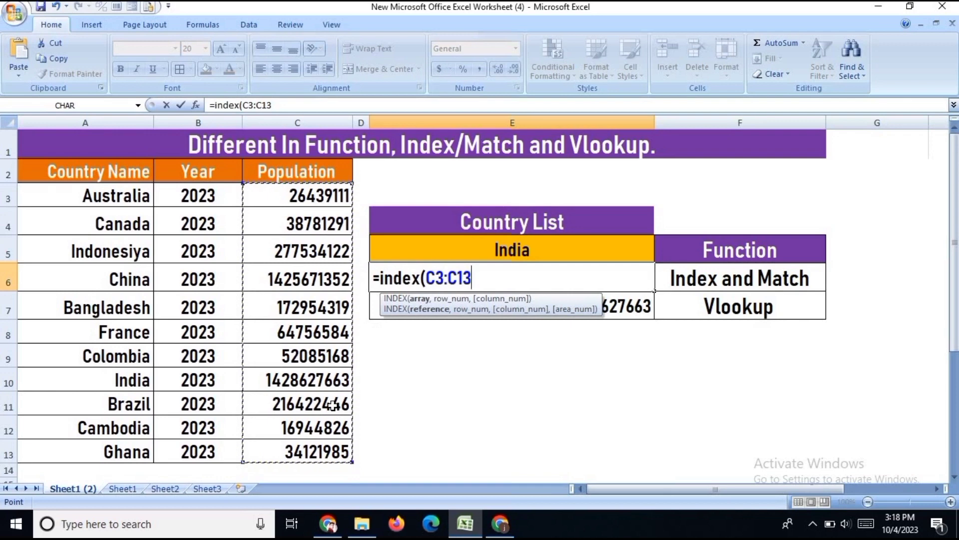
{"action": "type", "text": ","}
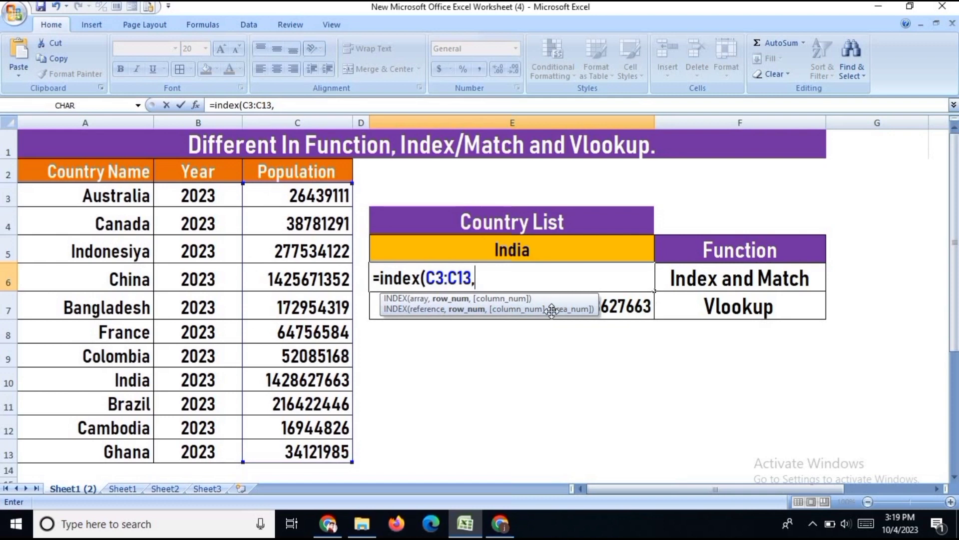
Step: Complete the E6 formula with MATCH(E5,A3:A13,0) as the row number, keeping E6 selected after entering it
{"action": "type", "text": "matc"}
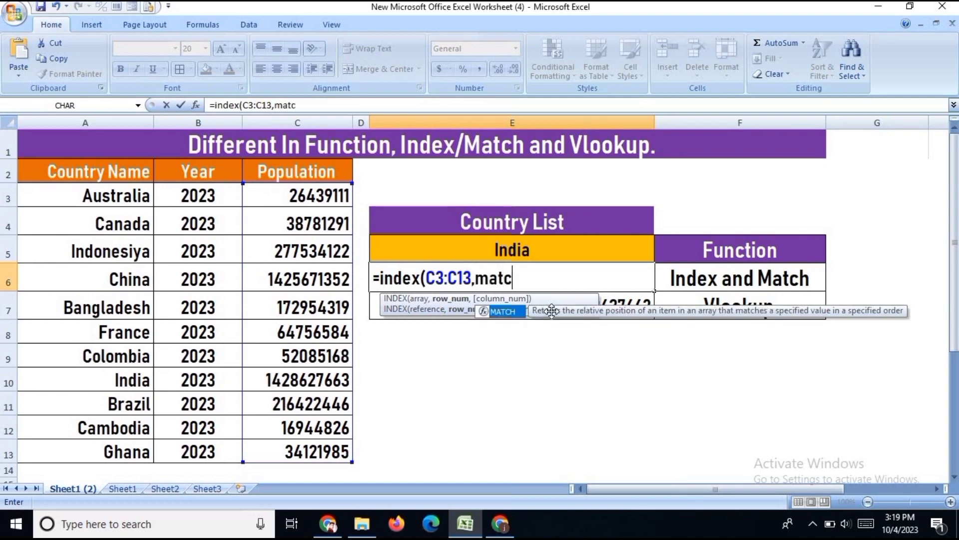
{"action": "type", "text": "h("}
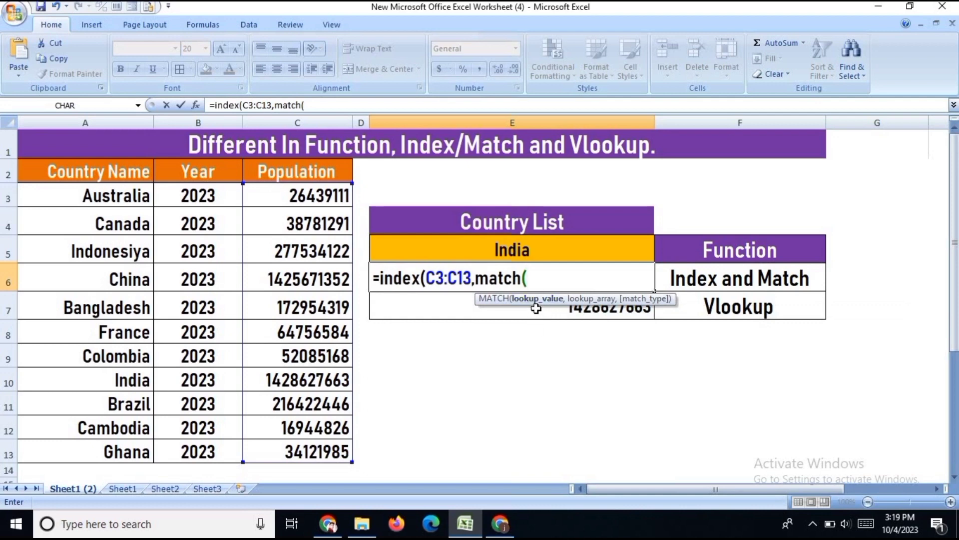
{"action": "left_click", "coordinate": [511, 251]}
{"action": "type", "text": ","}
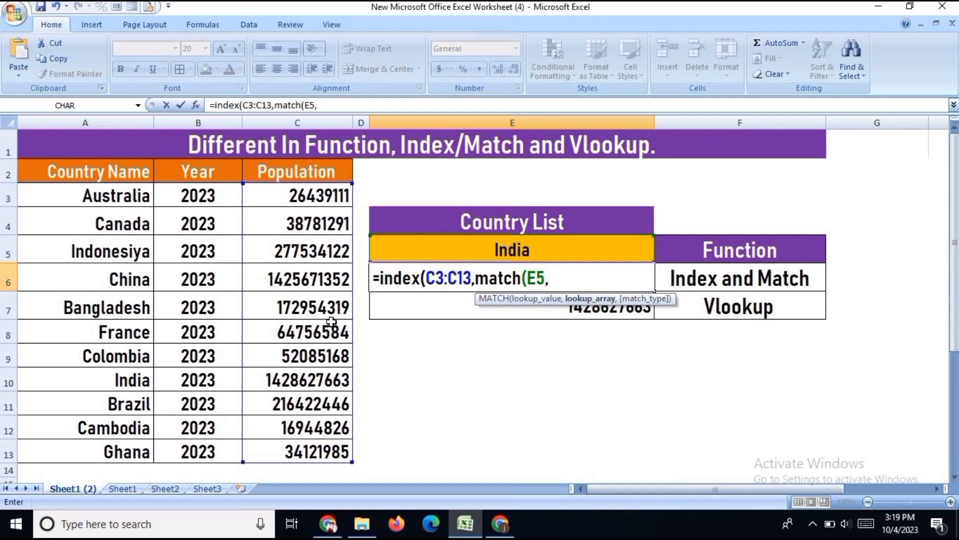
{"action": "left_click_drag", "start_coordinate": [107, 200], "coordinate": [110, 447]}
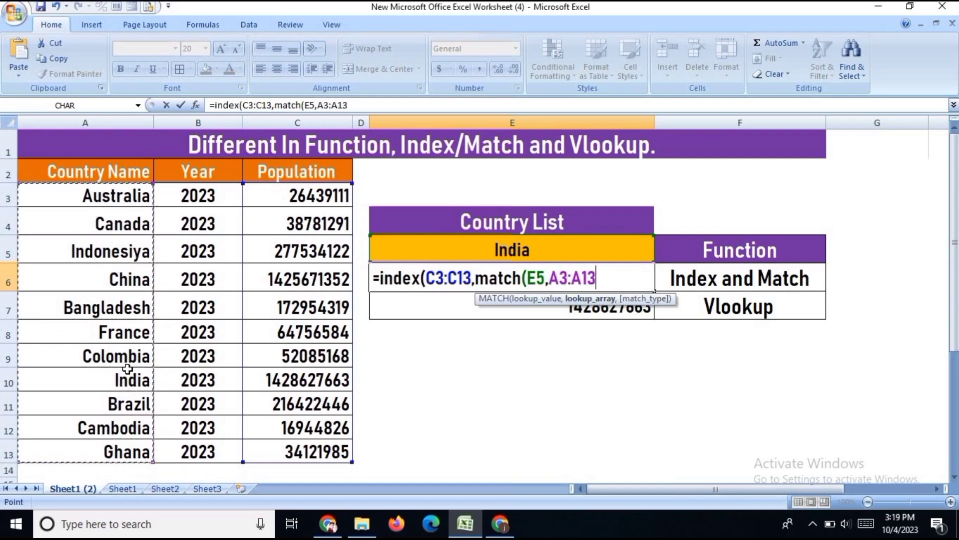
{"action": "type", "text": ","}
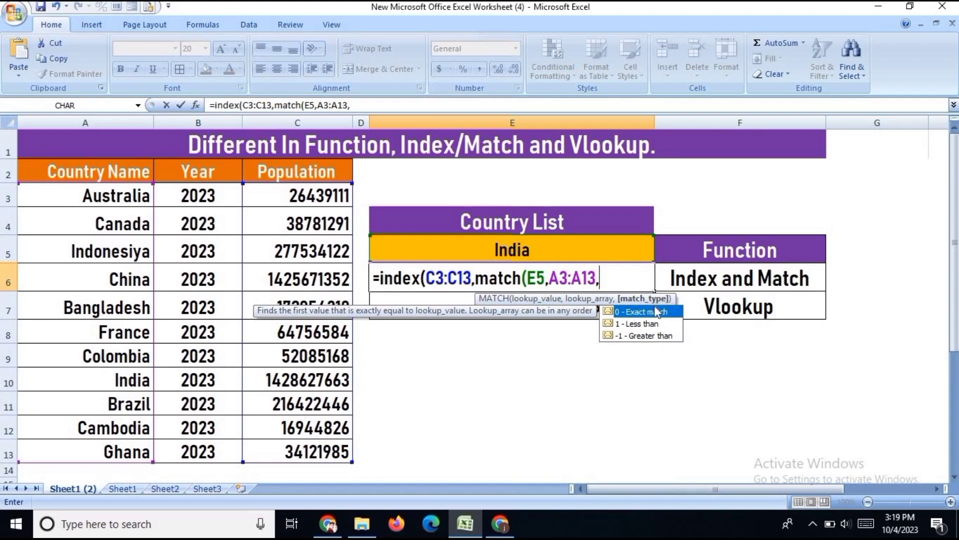
{"action": "type", "text": "0)"}
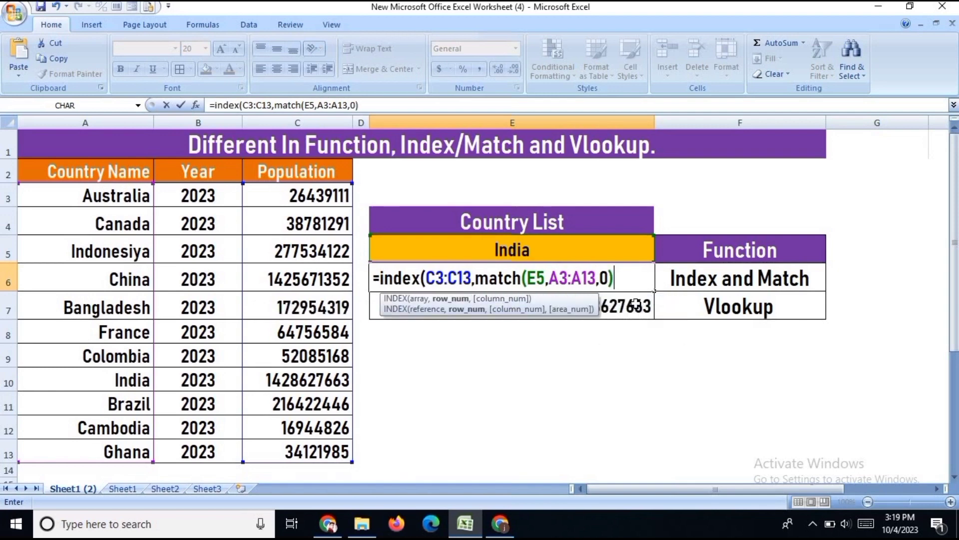
{"action": "type", "text": ")"}
{"action": "key", "text": "ctrl+Return"}
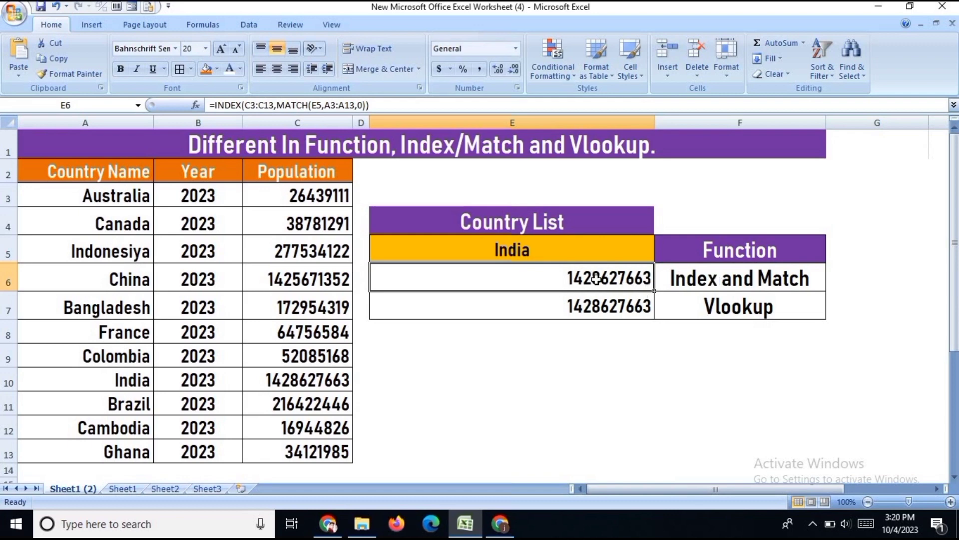
Step: Test both lookup formulas by switching the country in cell E5 to Brazil and finally to France
{"action": "left_click", "coordinate": [570, 247]}
{"action": "left_click", "coordinate": [661, 256]}
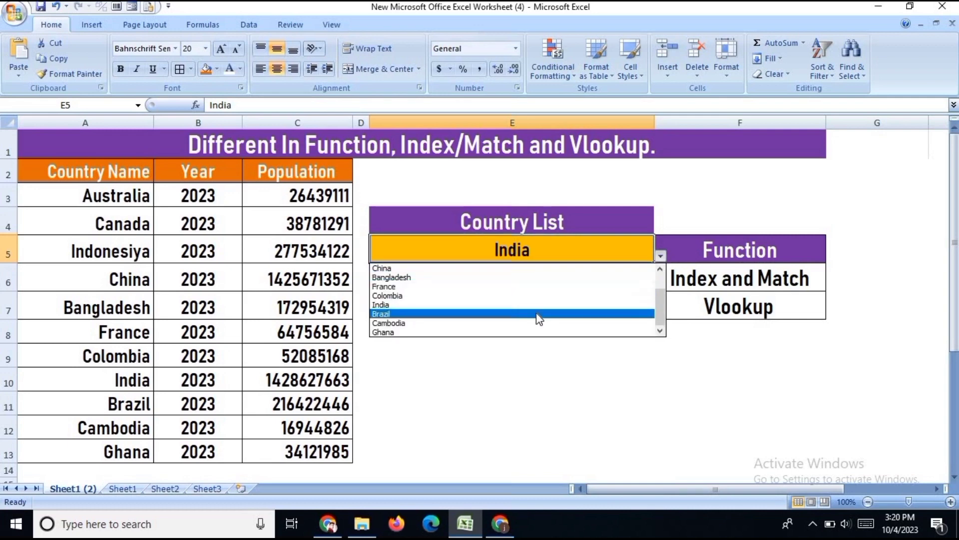
{"action": "left_click", "coordinate": [536, 313]}
{"action": "left_click", "coordinate": [660, 256]}
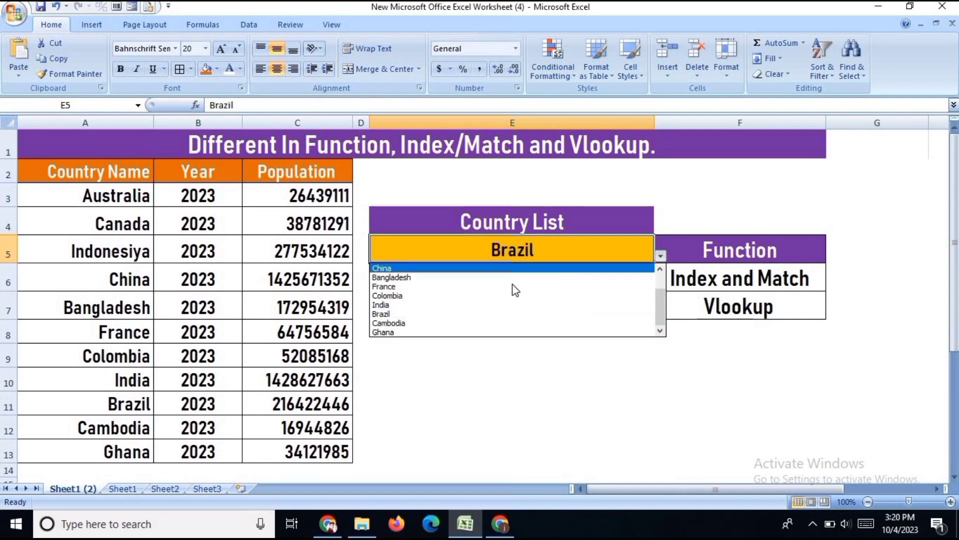
{"action": "left_click", "coordinate": [519, 282]}
{"action": "left_click", "coordinate": [520, 286]}
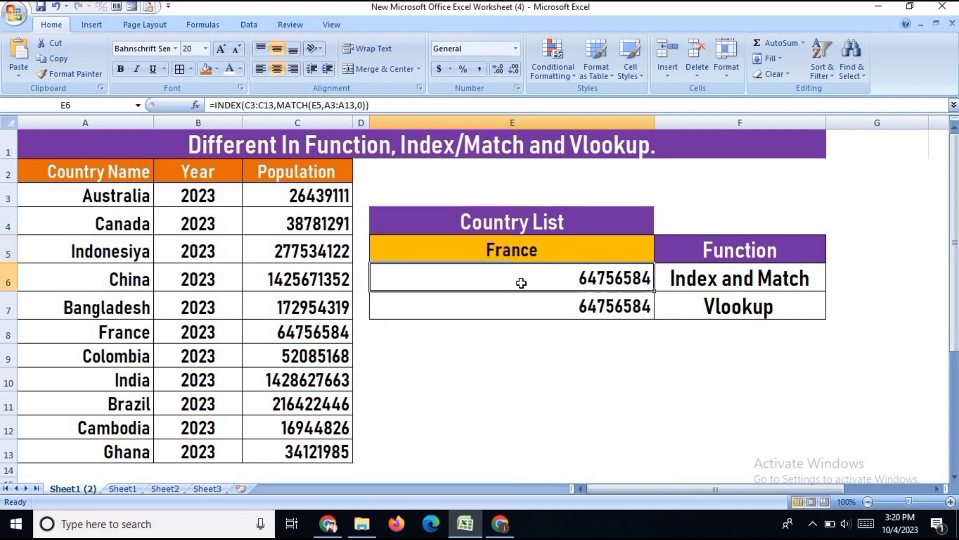
Step: Insert a blank column between Year and Population, and check the VLOOKUP formula cell
{"action": "left_click", "coordinate": [298, 122]}
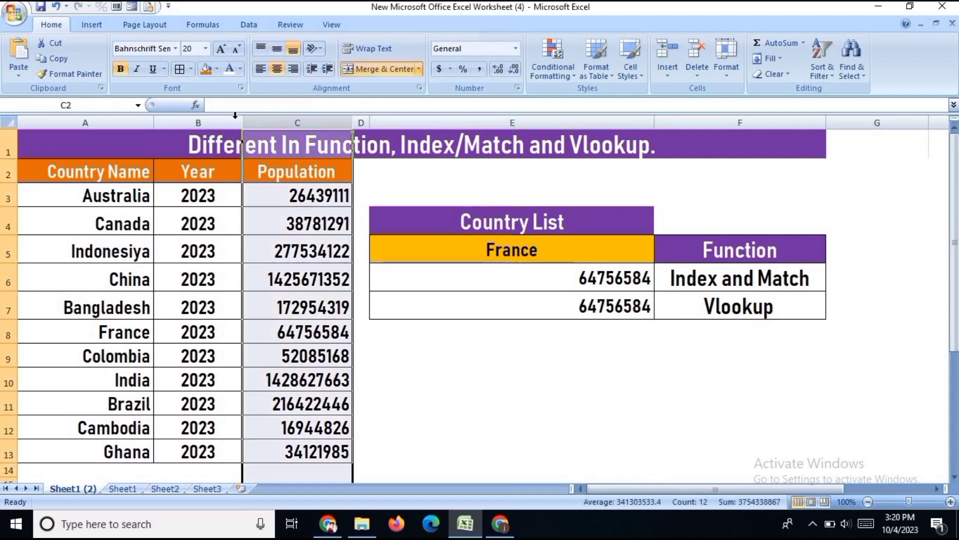
{"action": "right_click", "coordinate": [257, 117]}
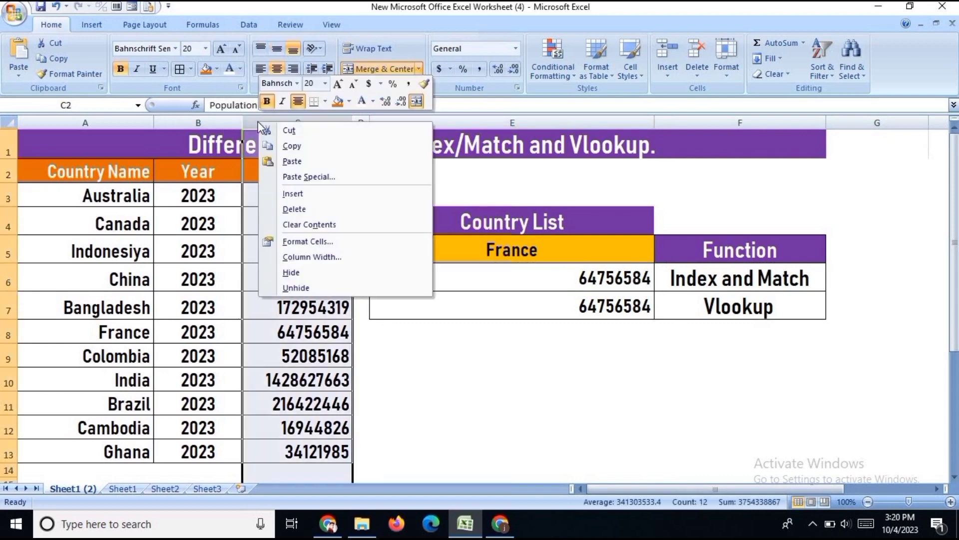
{"action": "left_click", "coordinate": [292, 195]}
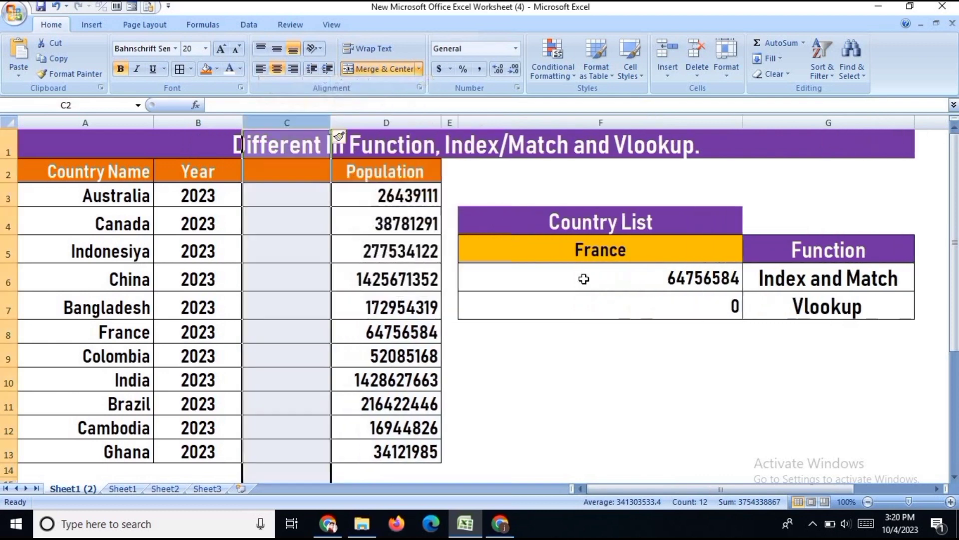
{"action": "left_click", "coordinate": [614, 309]}
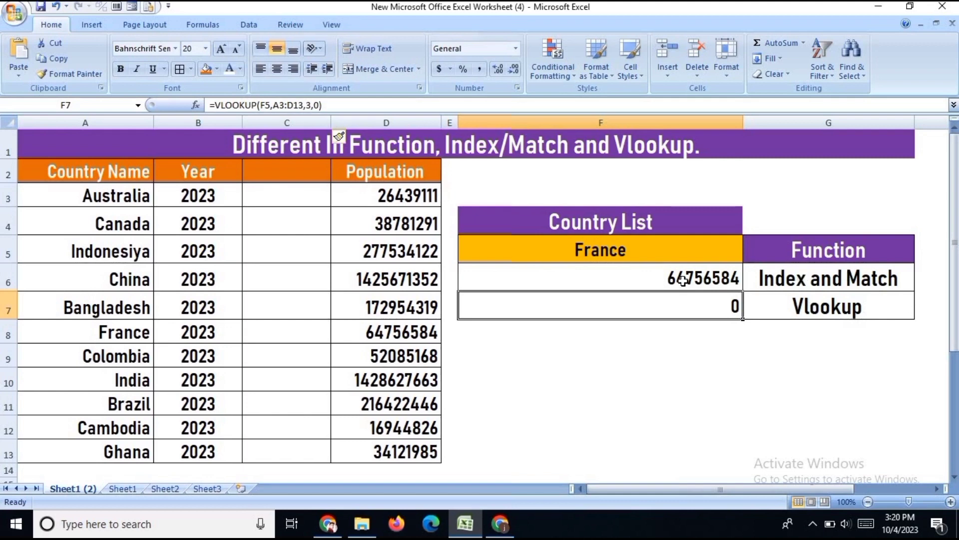
Step: Insert a second blank column at column C, directly after the Year column
{"action": "left_click", "coordinate": [303, 122]}
{"action": "right_click", "coordinate": [303, 122]}
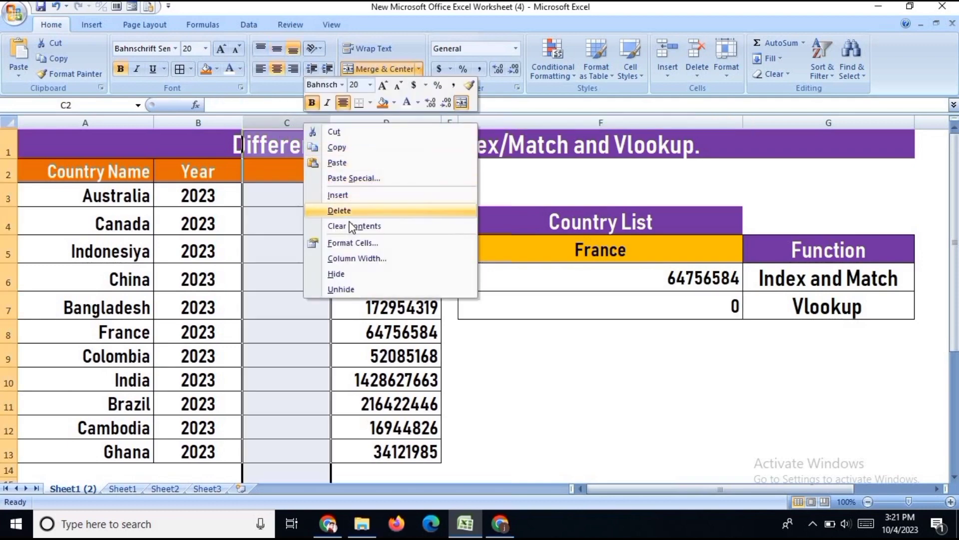
{"action": "left_click", "coordinate": [338, 194]}
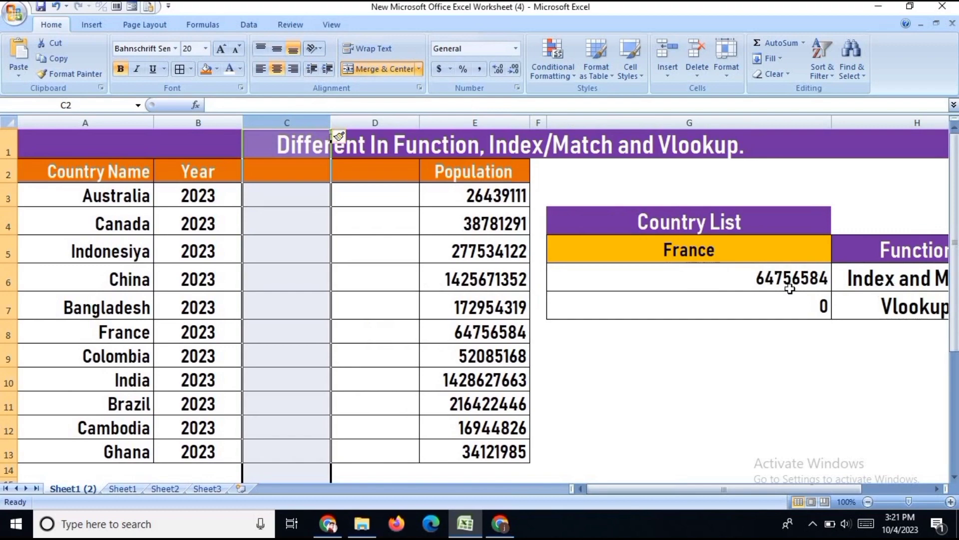
Step: Delete the two blank columns between Year and Population, and check the VLOOKUP formula cell again
{"action": "left_click", "coordinate": [385, 123]}
{"action": "right_click", "coordinate": [386, 122]}
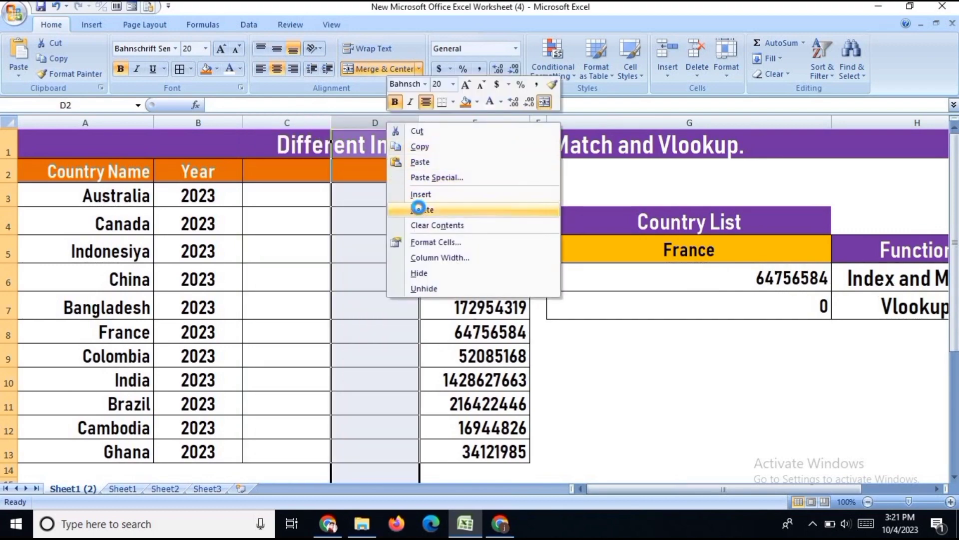
{"action": "left_click", "coordinate": [421, 210]}
{"action": "left_click", "coordinate": [282, 121]}
{"action": "right_click", "coordinate": [282, 123]}
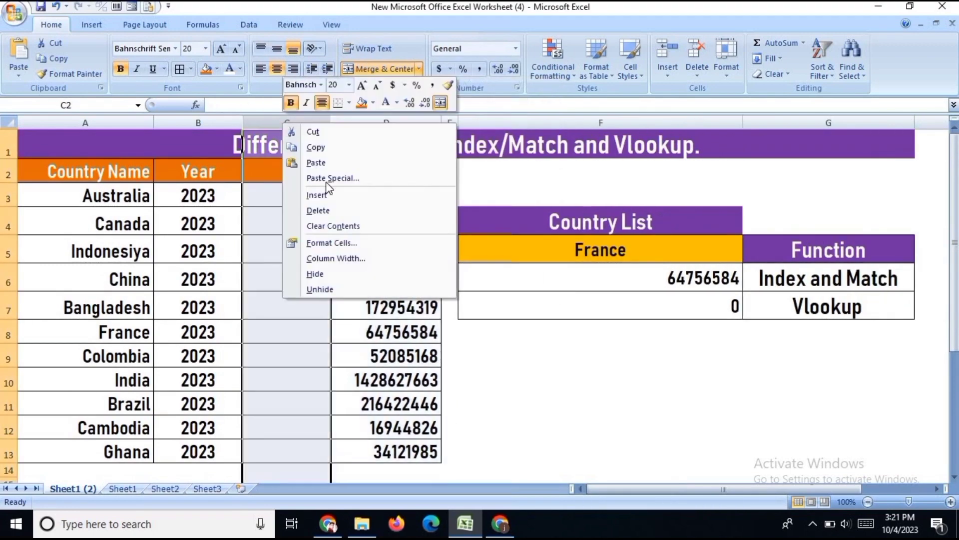
{"action": "left_click", "coordinate": [325, 210]}
{"action": "left_click", "coordinate": [605, 302]}
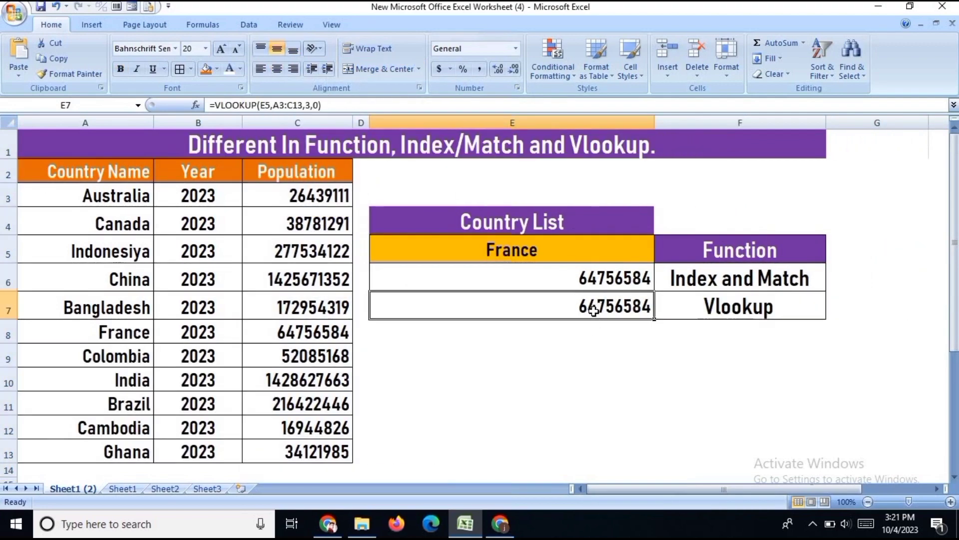
Step: Insert a blank column before Population once more to compare both lookup results, and undo the insertion
{"action": "left_click", "coordinate": [281, 123]}
{"action": "right_click", "coordinate": [281, 121]}
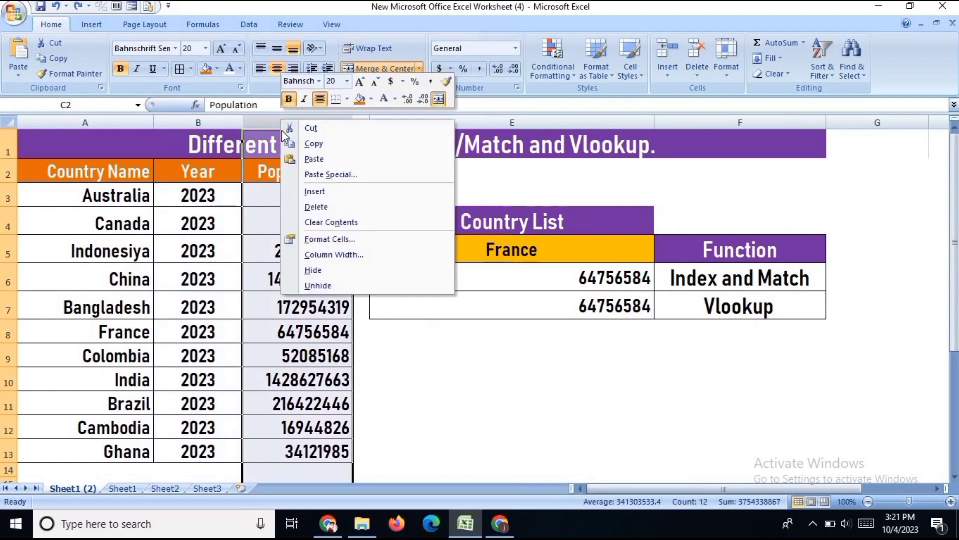
{"action": "left_click", "coordinate": [320, 192]}
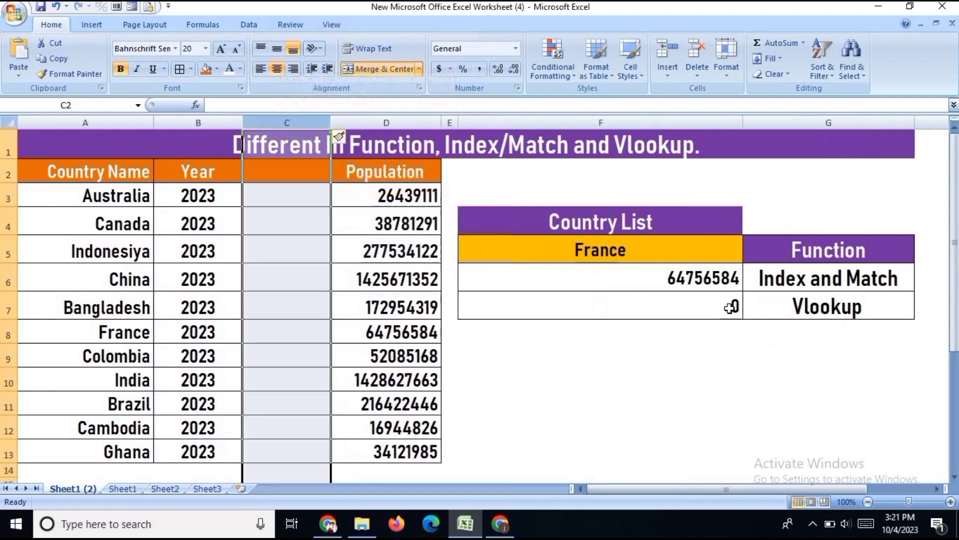
{"action": "key", "text": "ctrl+z"}
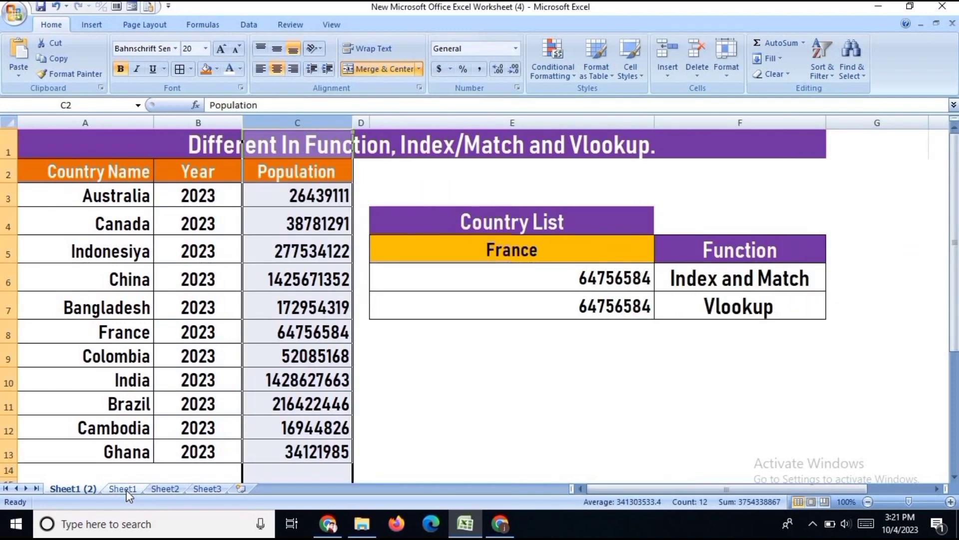
Step: Switch to Sheet1 and clear the existing value in cell E5 under the Population heading
{"action": "left_click", "coordinate": [122, 488]}
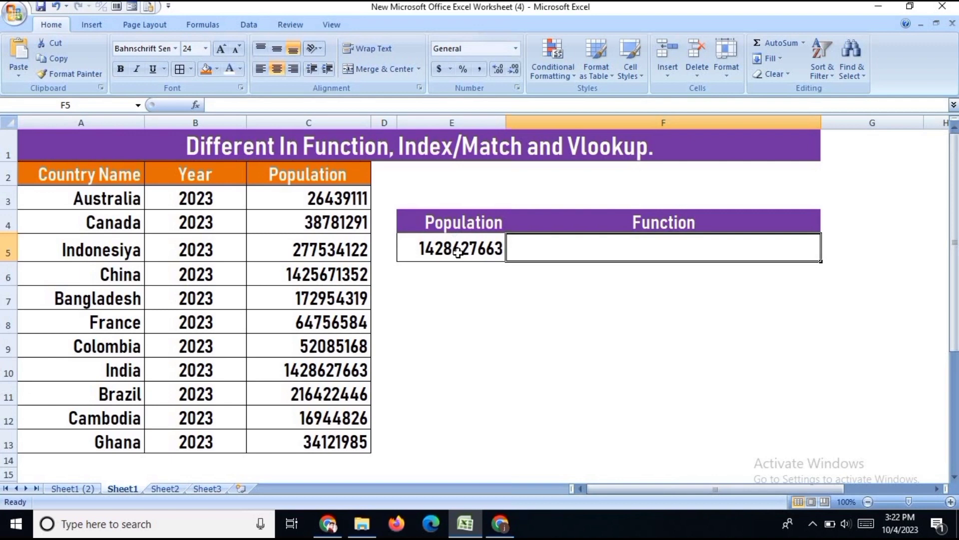
{"action": "left_click", "coordinate": [459, 252]}
{"action": "key", "text": "Delete"}
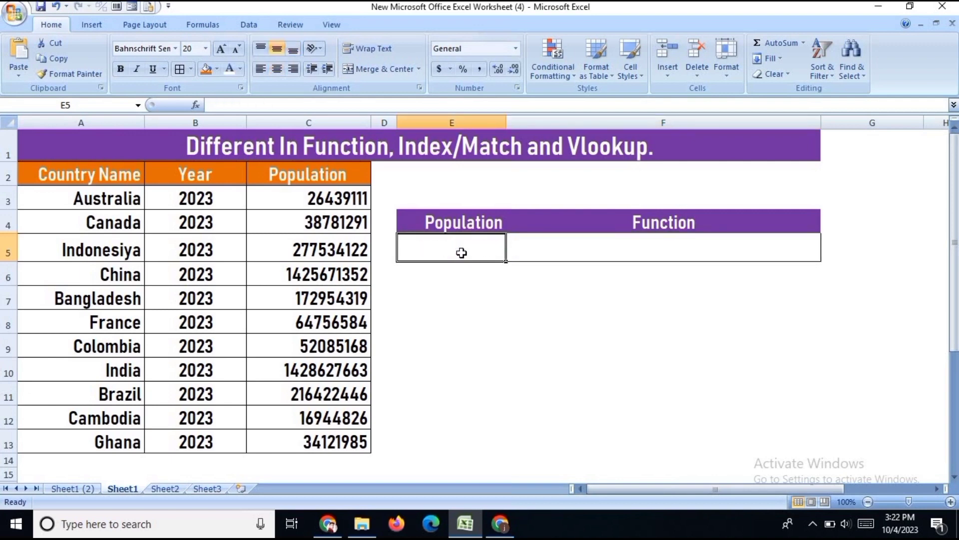
Step: Enter =MAX(C3:C13) in cell E5 to get the highest population, and reselect E5 to check the formula
{"action": "left_click", "coordinate": [452, 313]}
{"action": "left_click", "coordinate": [458, 253]}
{"action": "type", "text": "=mac"}
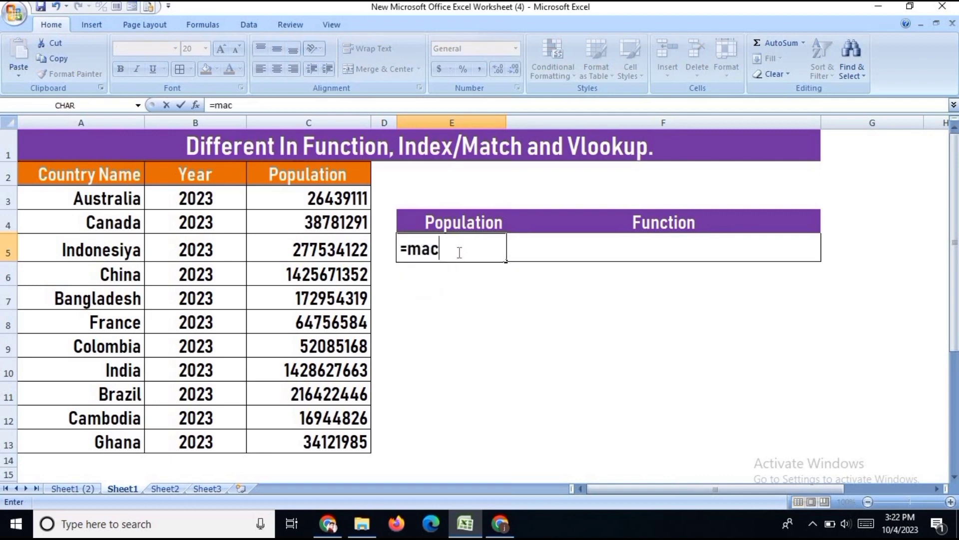
{"action": "key", "text": "BackSpace"}
{"action": "type", "text": "x"}
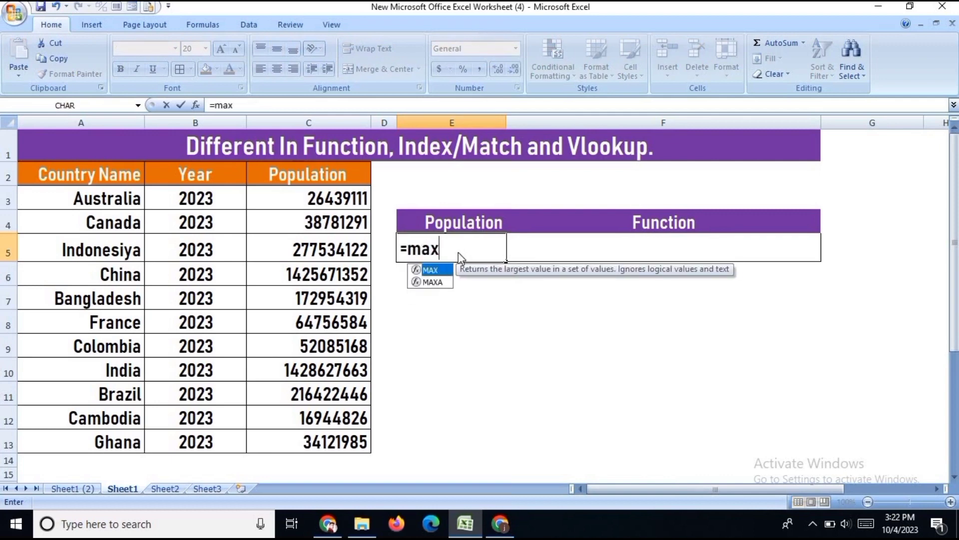
{"action": "type", "text": "("}
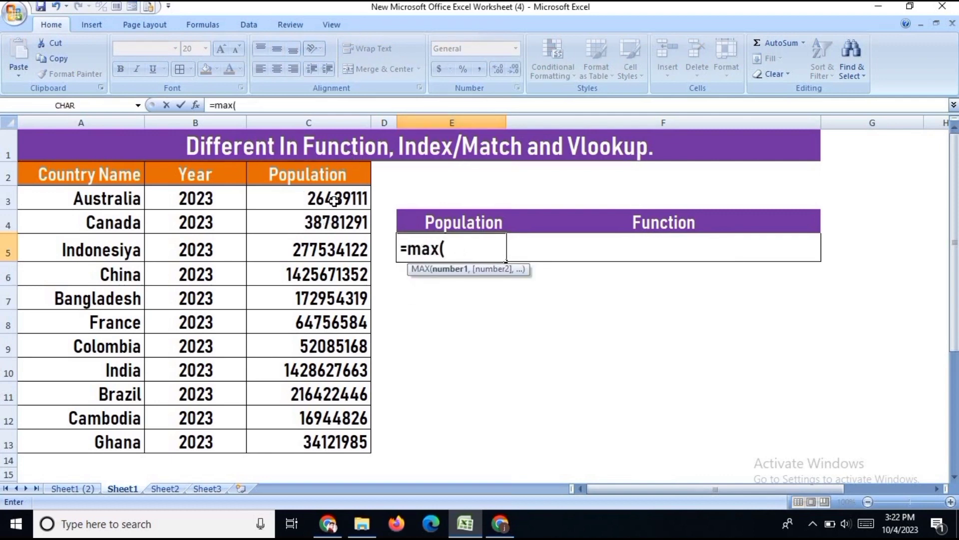
{"action": "left_click_drag", "start_coordinate": [334, 200], "coordinate": [337, 433]}
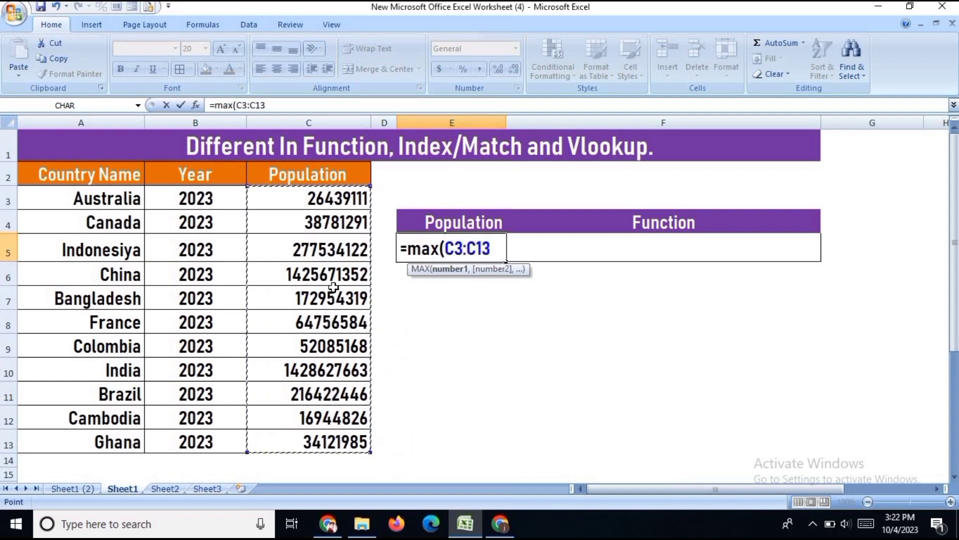
{"action": "type", "text": ")"}
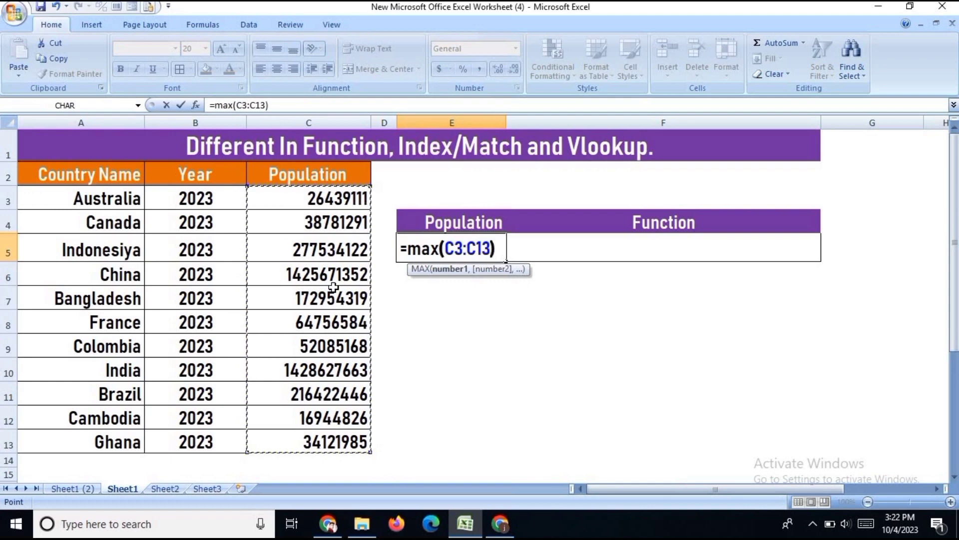
{"action": "key", "text": "Return"}
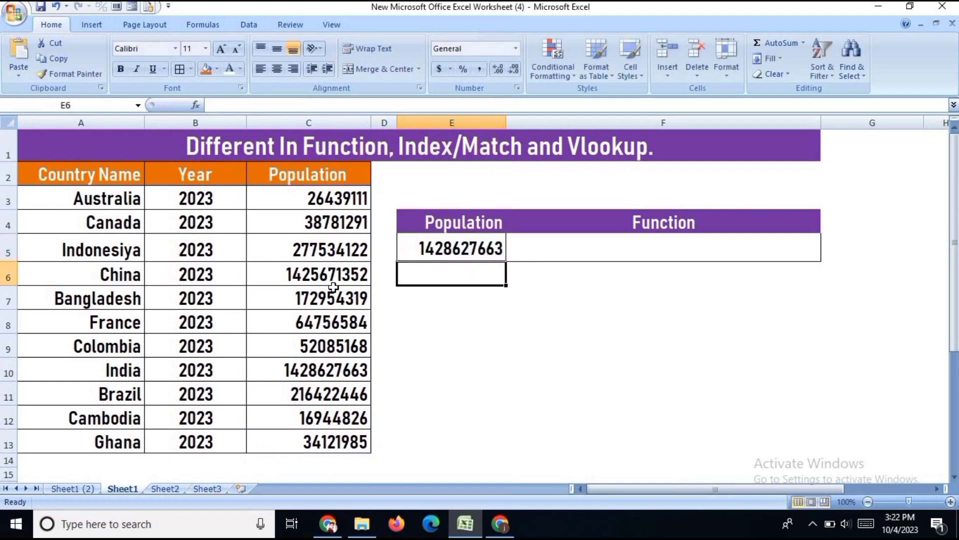
{"action": "left_click", "coordinate": [460, 249]}
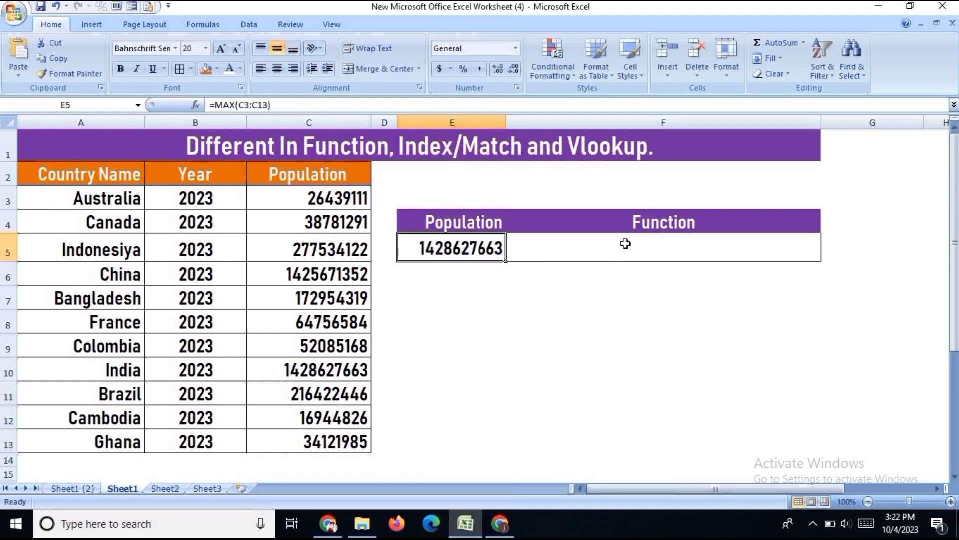
{"action": "left_click", "coordinate": [624, 244]}
{"action": "left_click", "coordinate": [499, 250]}
{"action": "left_click", "coordinate": [535, 248]}
{"action": "left_click", "coordinate": [466, 248]}
{"action": "left_click", "coordinate": [563, 254]}
{"action": "left_click", "coordinate": [475, 247]}
Step: Start an INDEX formula in cell F5 with the country names A3:A13 as its array
{"action": "left_click", "coordinate": [555, 249]}
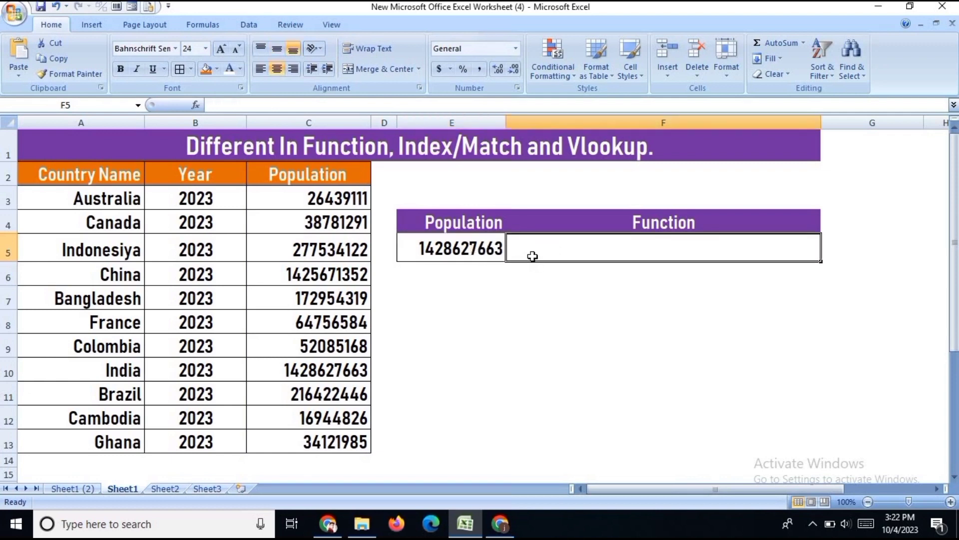
{"action": "type", "text": "="}
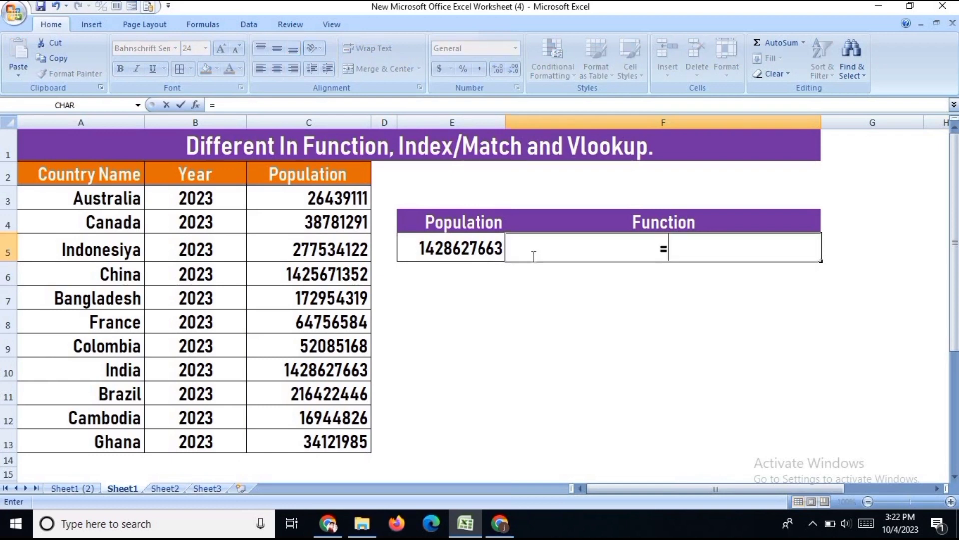
{"action": "key", "text": "Escape"}
{"action": "type", "text": "=in"}
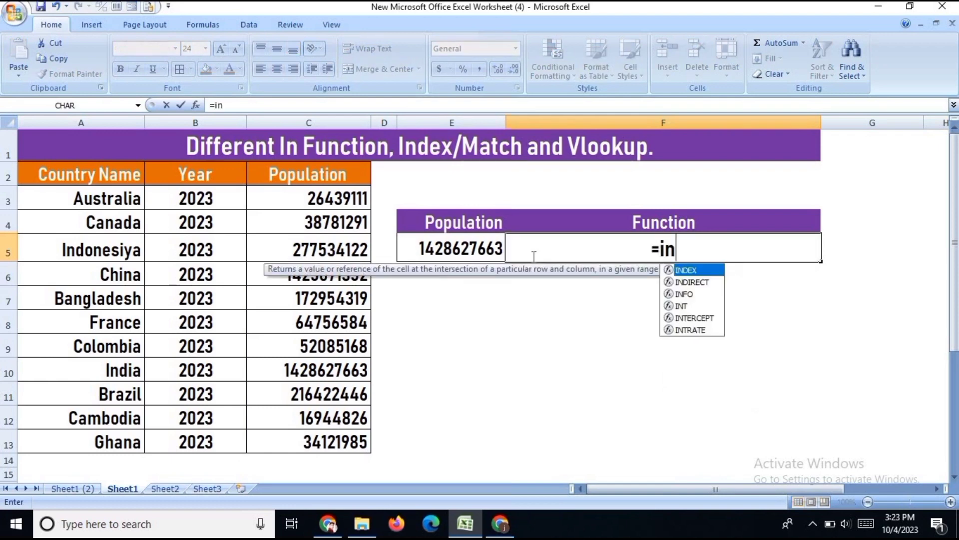
{"action": "type", "text": "dex("}
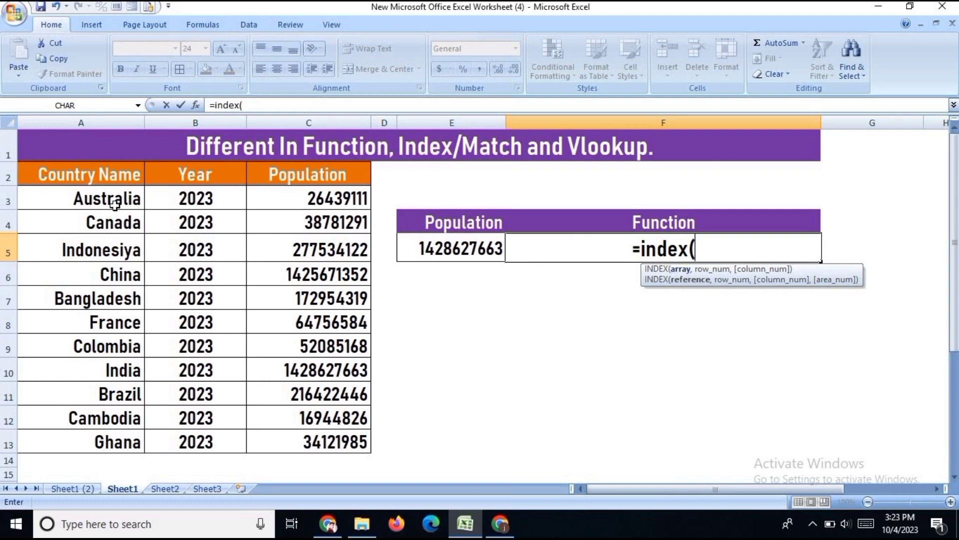
{"action": "left_click_drag", "start_coordinate": [115, 201], "coordinate": [118, 445]}
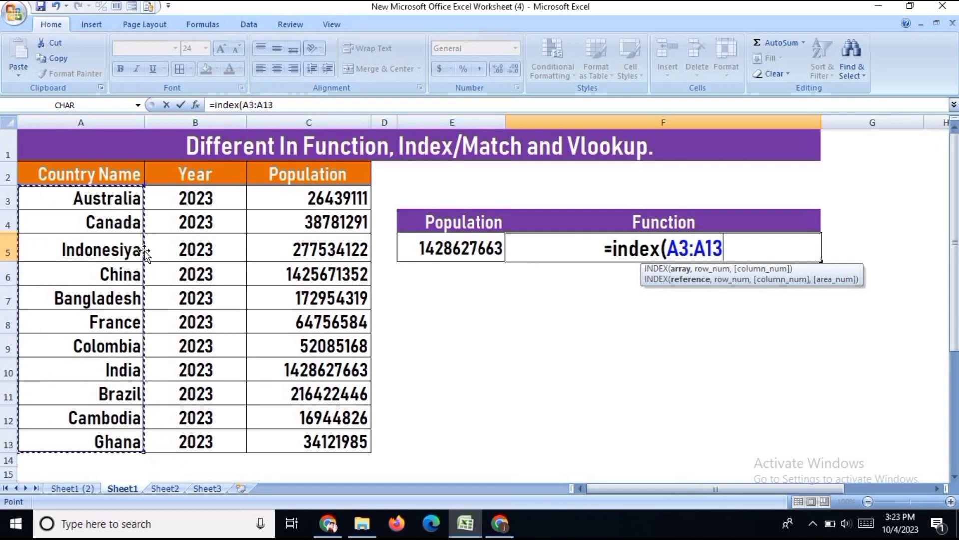
{"action": "type", "text": ","}
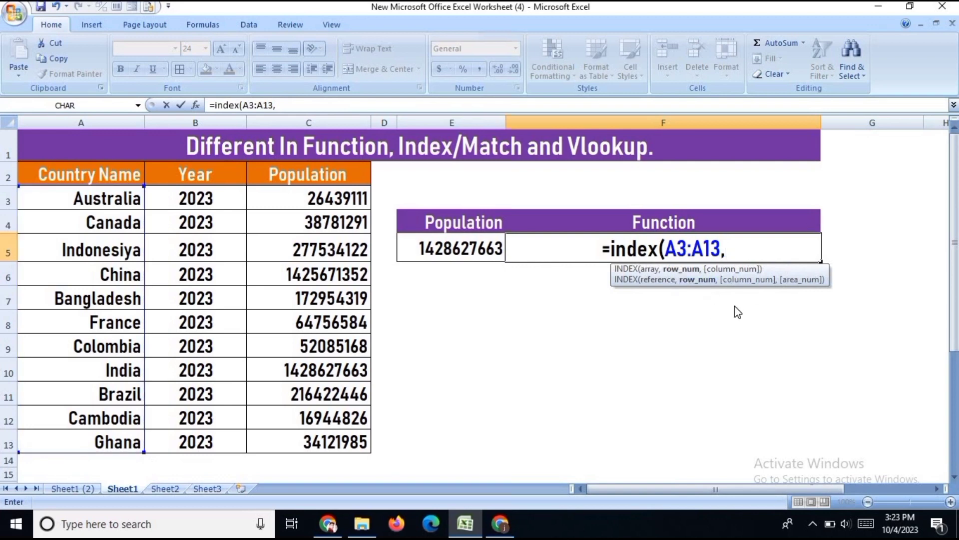
Step: Complete the F5 formula with MATCH(E5,C3:C13,0) as the row number, and review cells E5 and F5
{"action": "type", "text": "match"}
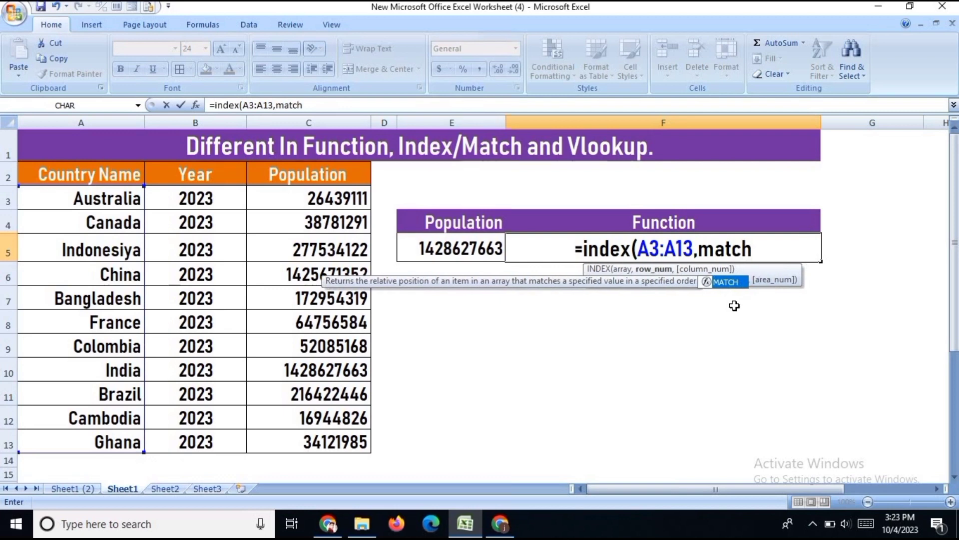
{"action": "type", "text": "("}
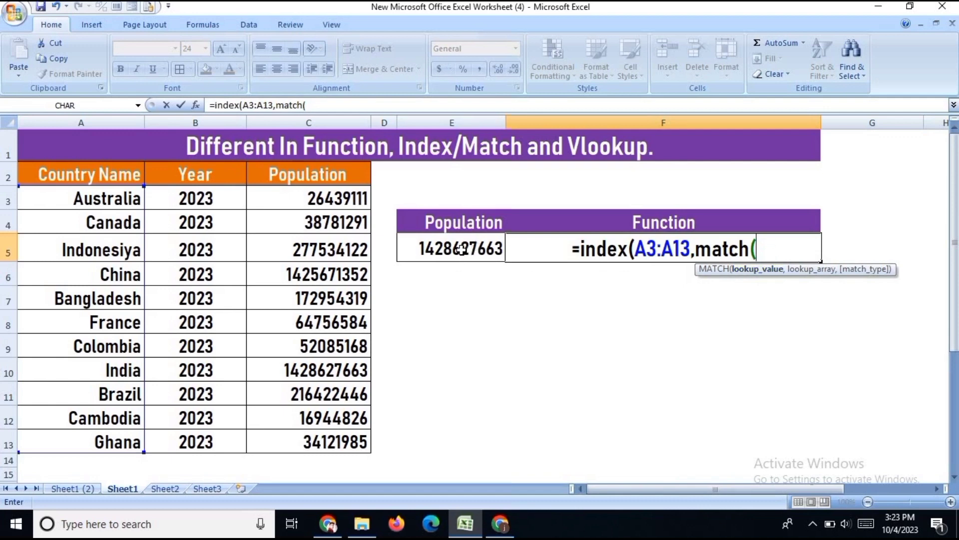
{"action": "left_click", "coordinate": [438, 249]}
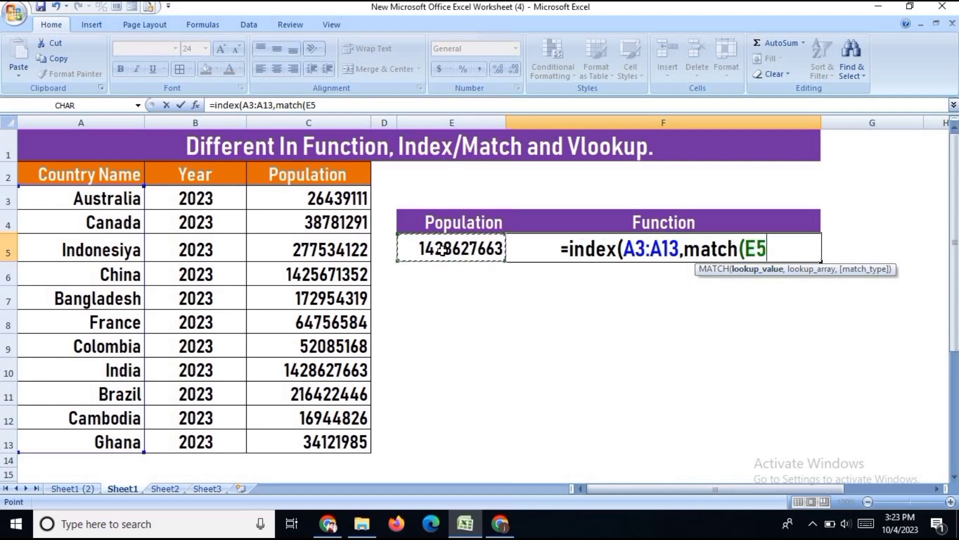
{"action": "type", "text": ","}
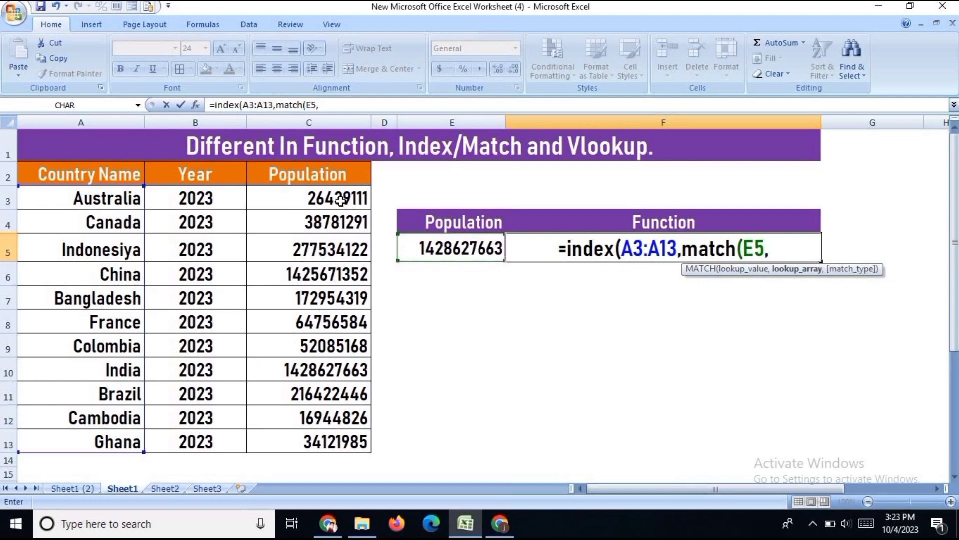
{"action": "left_click_drag", "start_coordinate": [338, 200], "coordinate": [307, 448]}
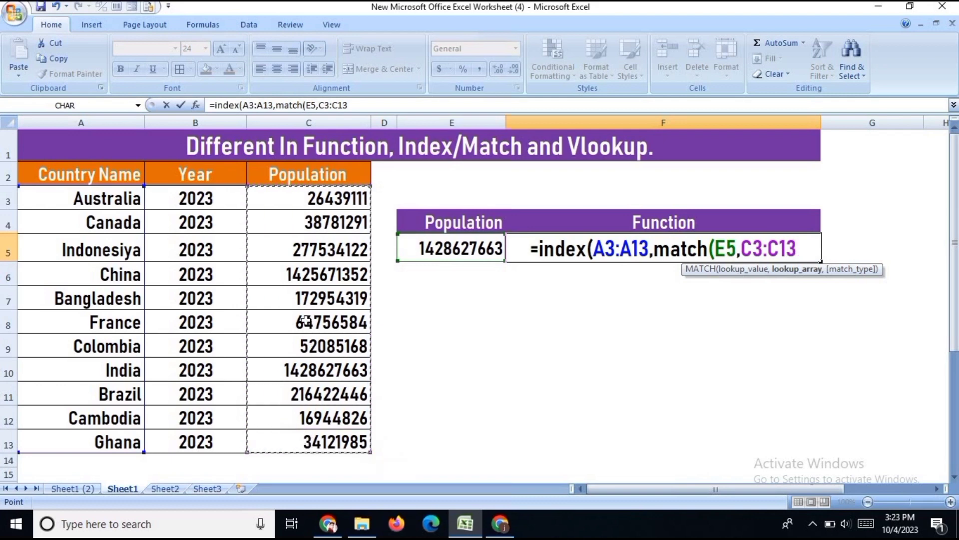
{"action": "type", "text": ","}
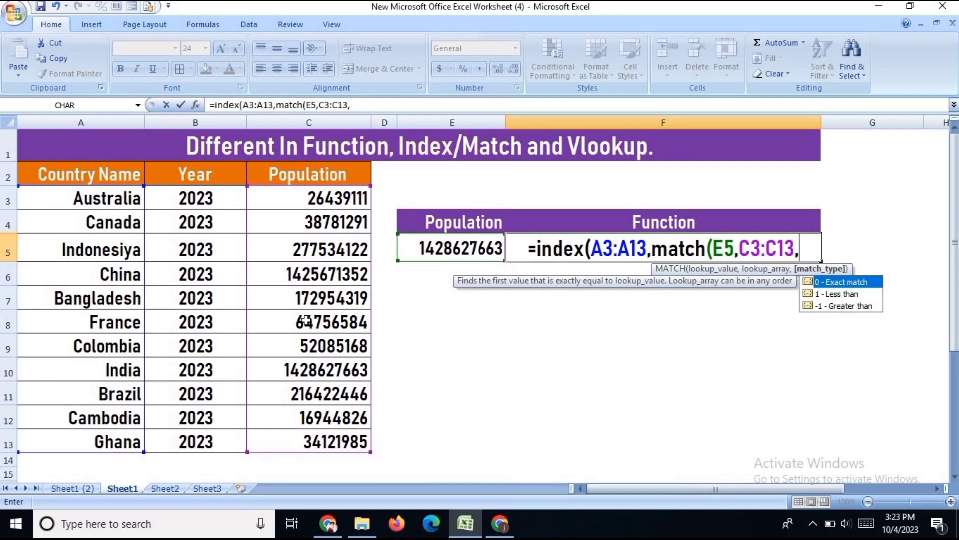
{"action": "type", "text": "0)"}
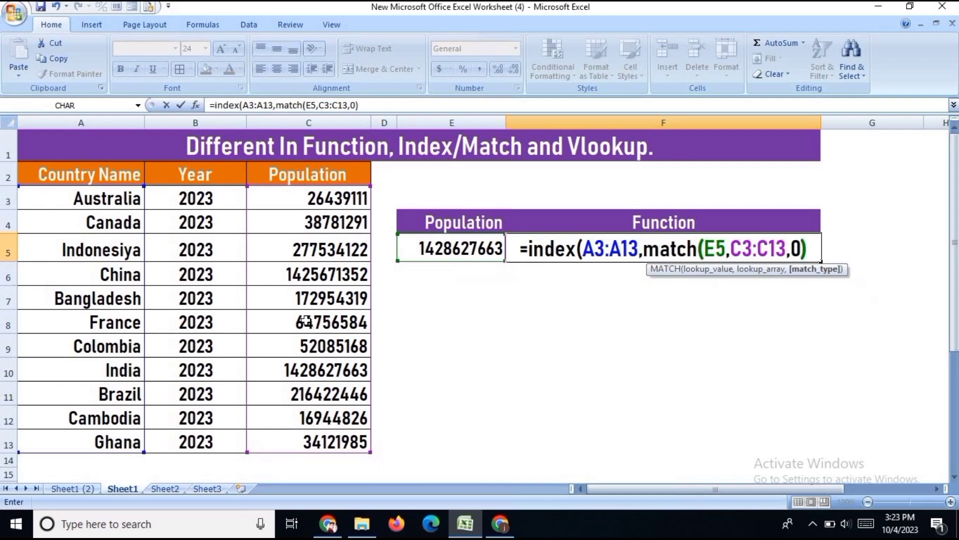
{"action": "type", "text": ")"}
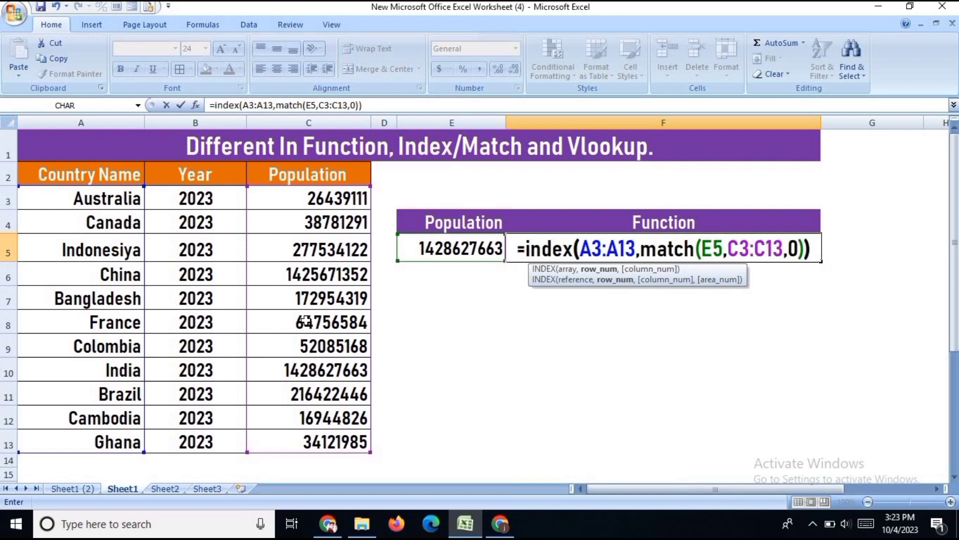
{"action": "key", "text": "Return"}
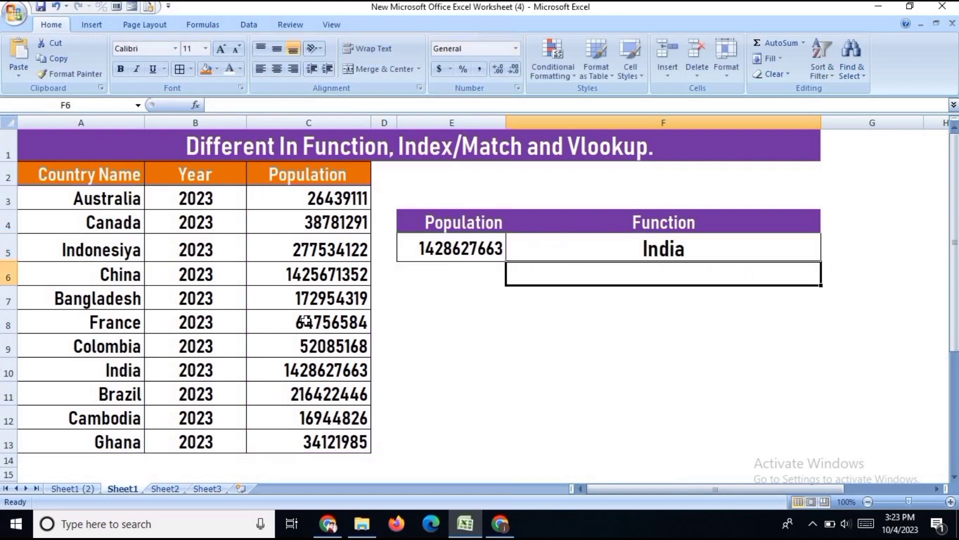
{"action": "key", "text": "Up"}
{"action": "left_click", "coordinate": [474, 248]}
{"action": "left_click", "coordinate": [600, 250]}
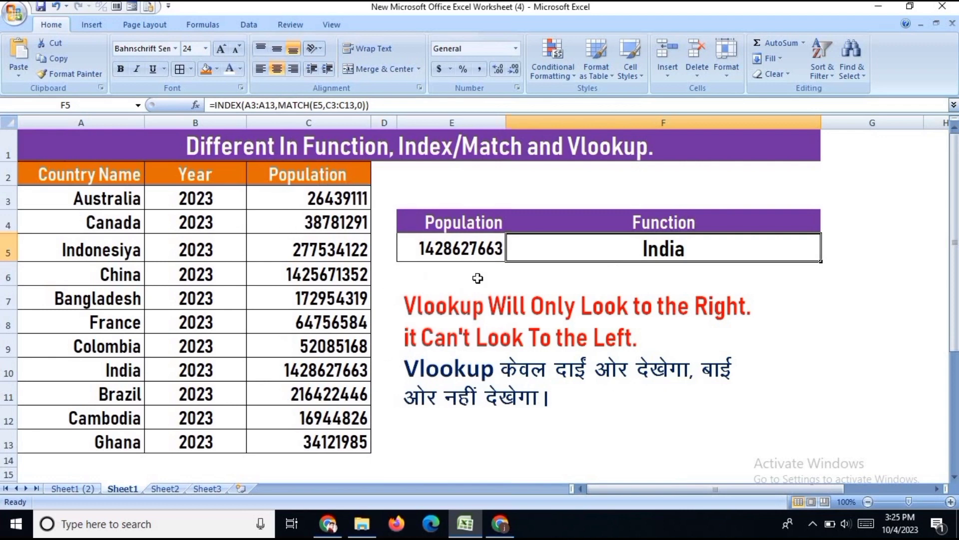
Step: Clear cell F5 under the Function heading and start a VLOOKUP formula there with E5 as the lookup value
{"action": "left_click", "coordinate": [461, 279]}
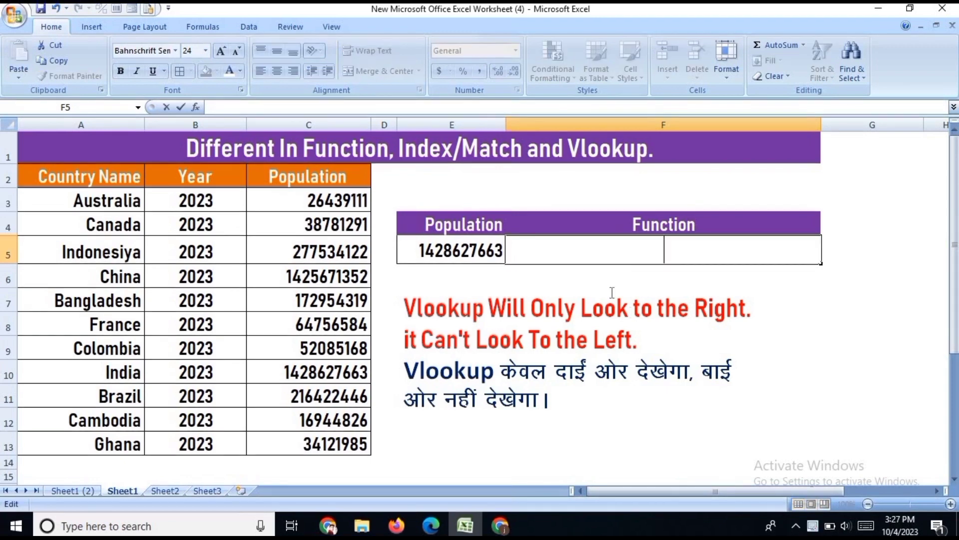
{"action": "left_click", "coordinate": [642, 276]}
{"action": "key", "text": "Escape"}
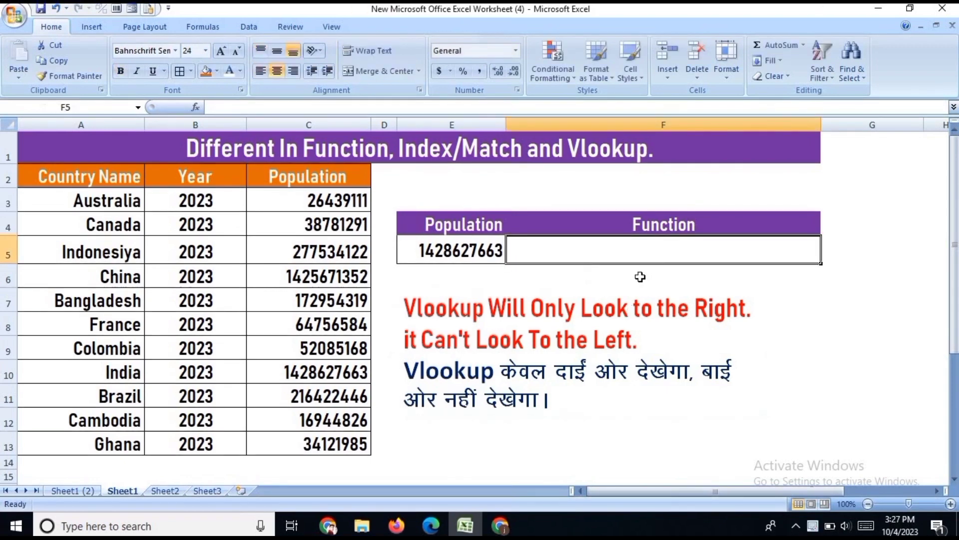
{"action": "type", "text": "=vloo"}
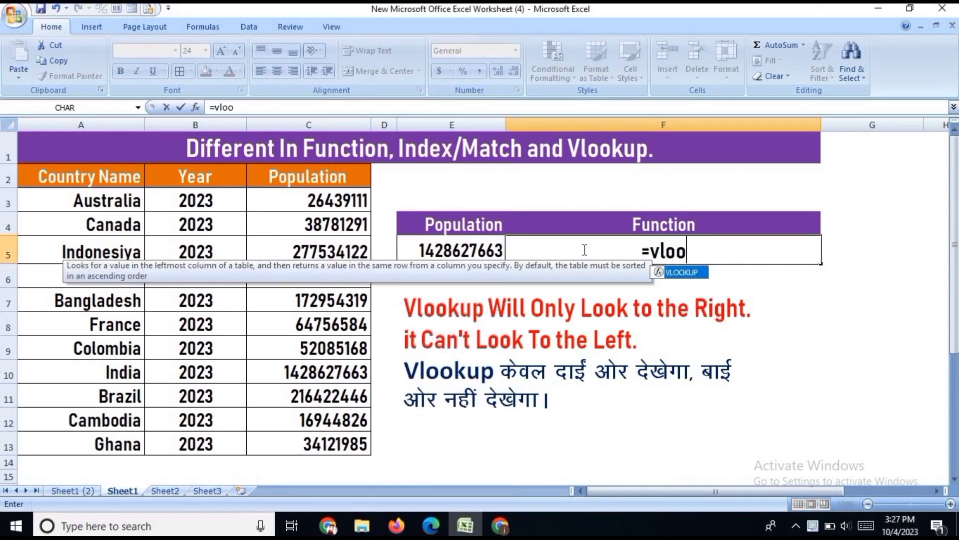
{"action": "type", "text": "kup("}
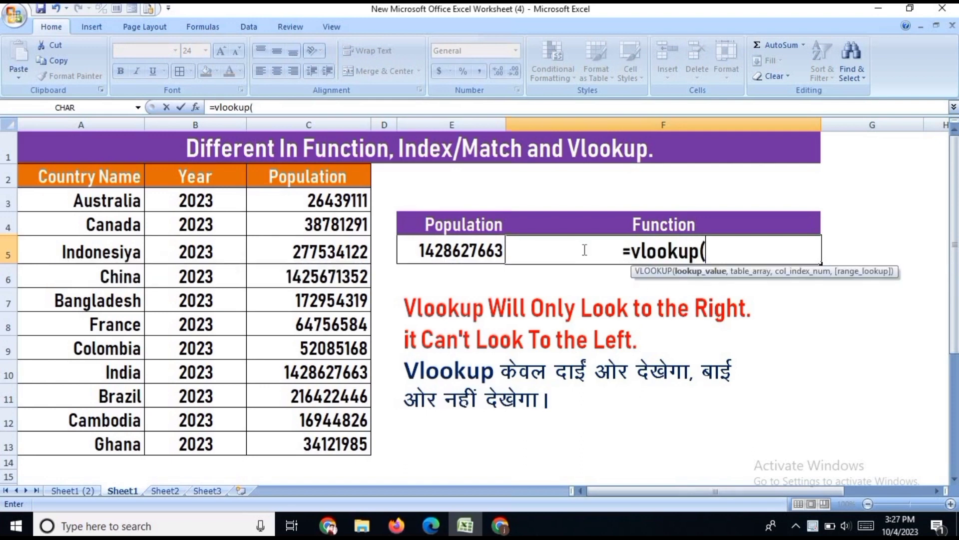
{"action": "left_click", "coordinate": [455, 255]}
{"action": "type", "text": ","}
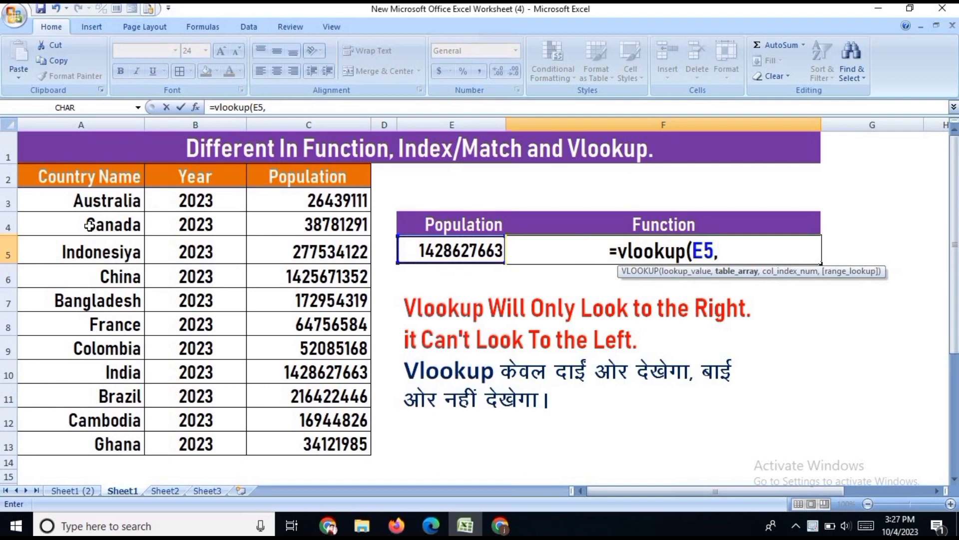
Step: Complete the F5 VLOOKUP with table array A3:C13, column index 1 and range lookup 0, and reselect F5
{"action": "left_click_drag", "start_coordinate": [108, 196], "coordinate": [195, 200]}
{"action": "left_click_drag", "start_coordinate": [346, 221], "coordinate": [333, 442]}
{"action": "type", "text": ","}
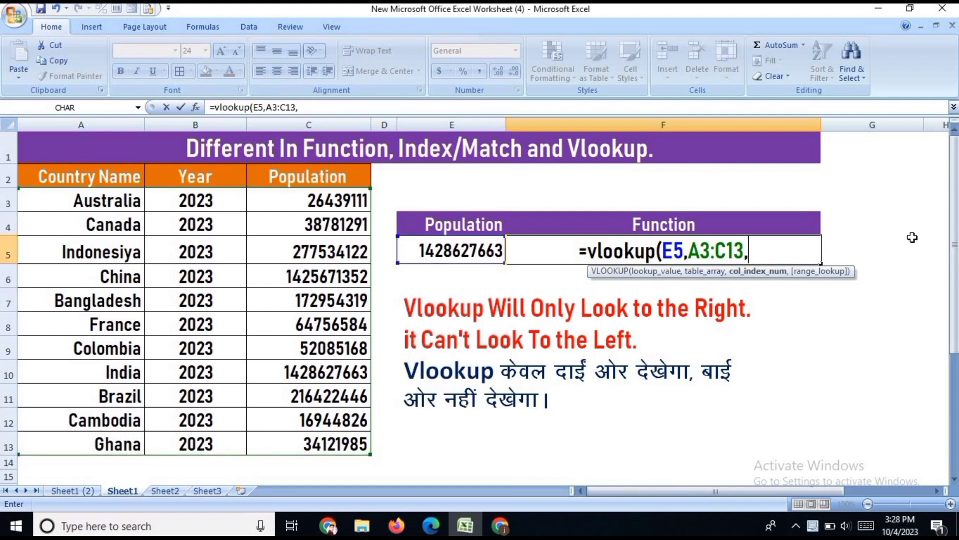
{"action": "type", "text": "1"}
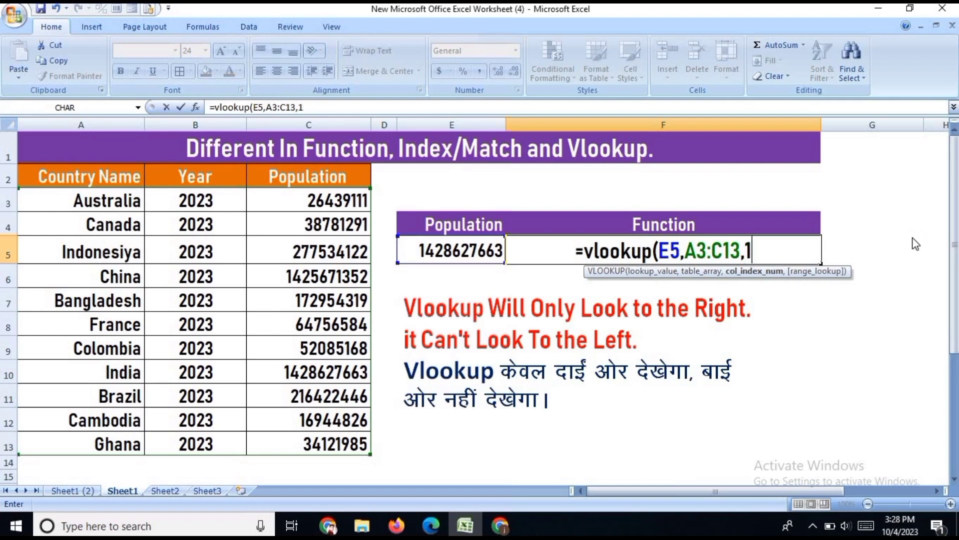
{"action": "type", "text": ","}
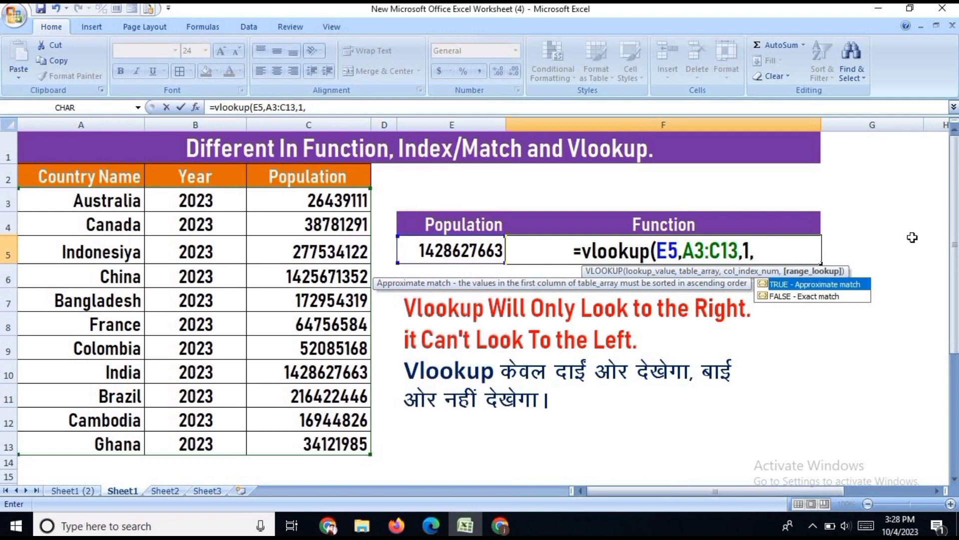
{"action": "type", "text": "0"}
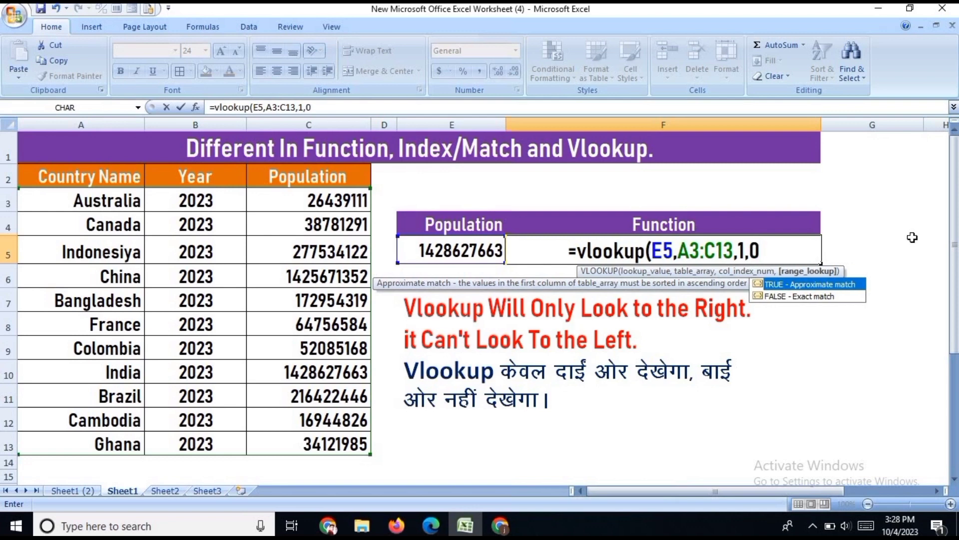
{"action": "type", "text": ")"}
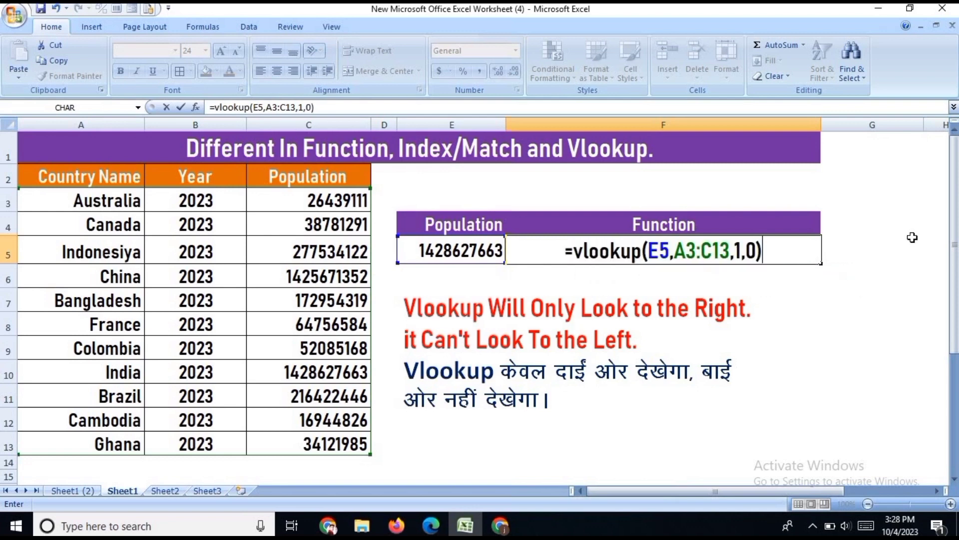
{"action": "key", "text": "Return"}
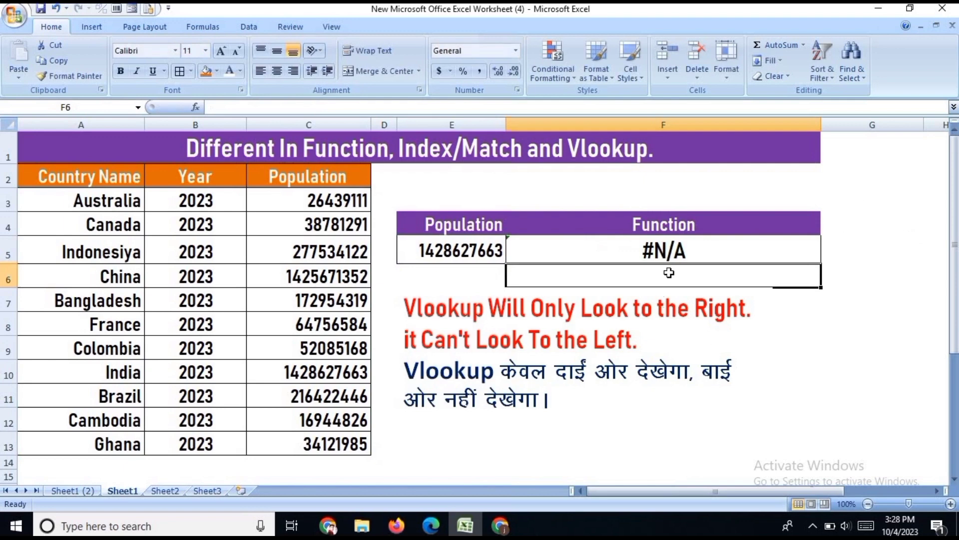
{"action": "left_click", "coordinate": [682, 251]}
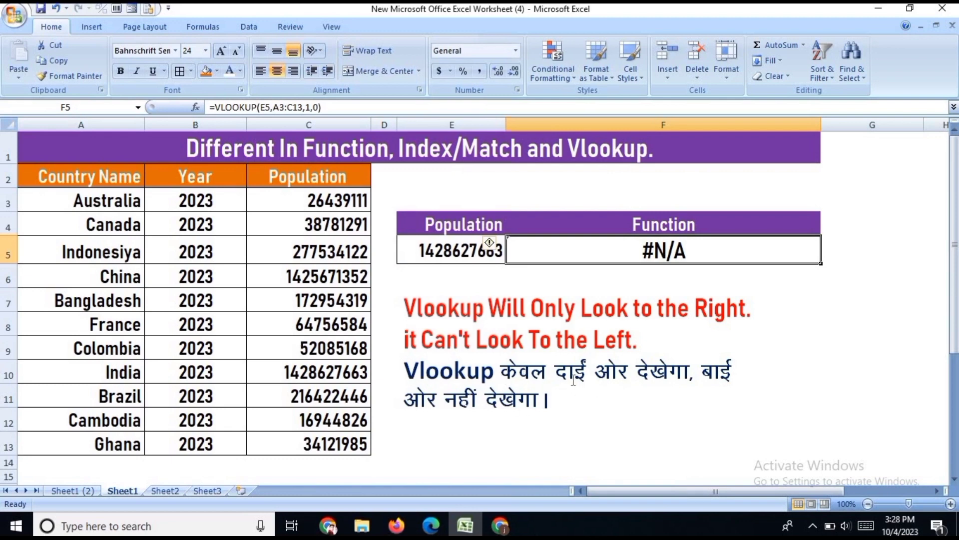
Step: Delete the VLOOKUP formula from cell F5
{"action": "left_click", "coordinate": [707, 267]}
{"action": "left_click", "coordinate": [703, 258]}
{"action": "key", "text": "Delete"}
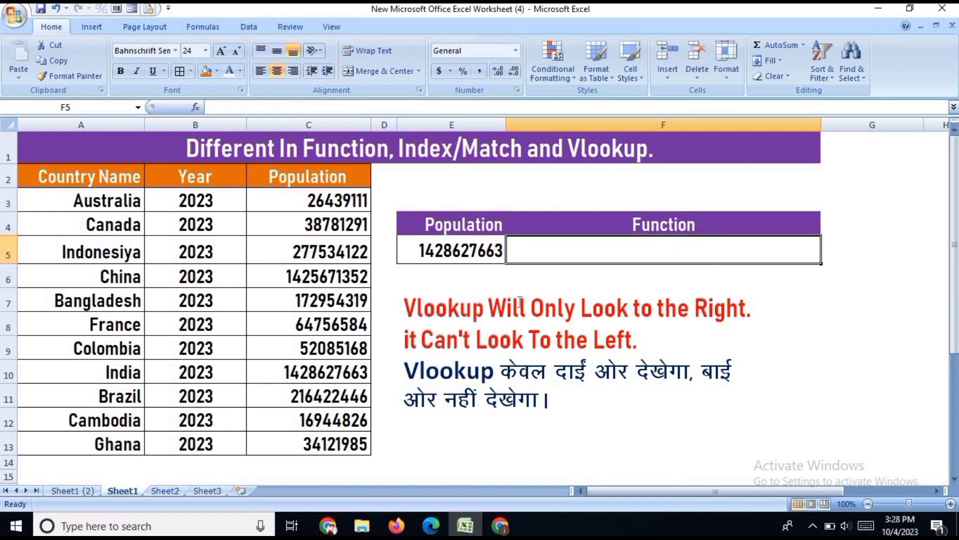
Step: Check the formula in E5 and start an INDEX formula in F5 with the country names A3:A13 as its array
{"action": "left_click", "coordinate": [449, 247]}
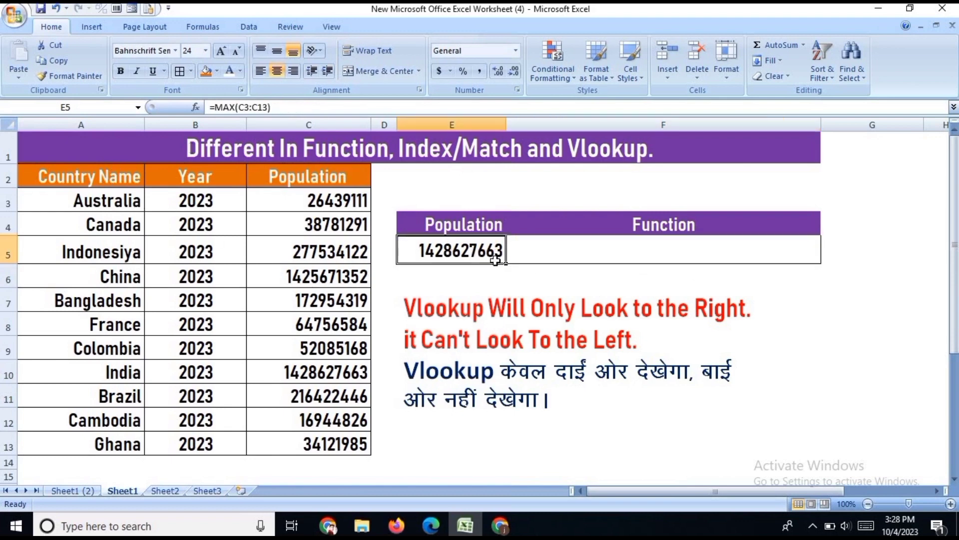
{"action": "left_click", "coordinate": [552, 253]}
{"action": "type", "text": "="}
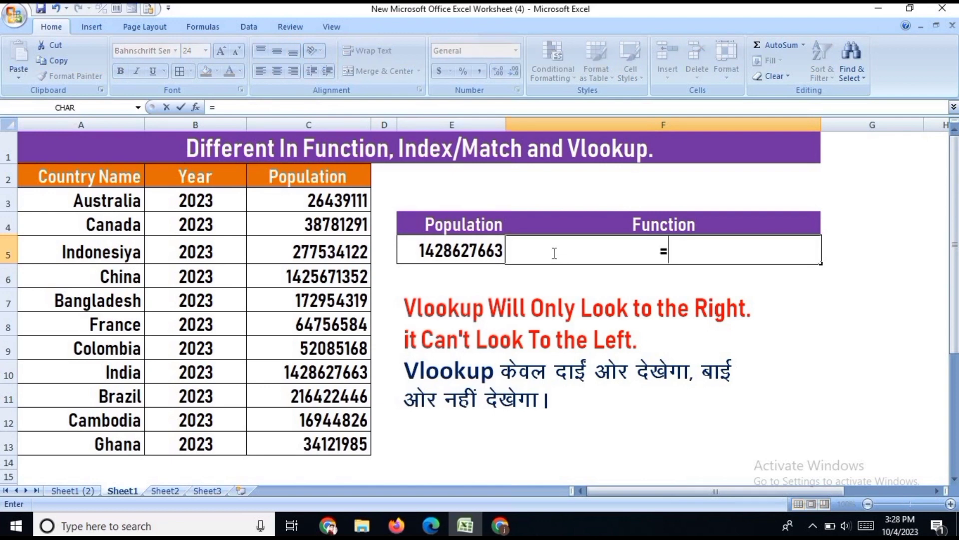
{"action": "type", "text": "index"}
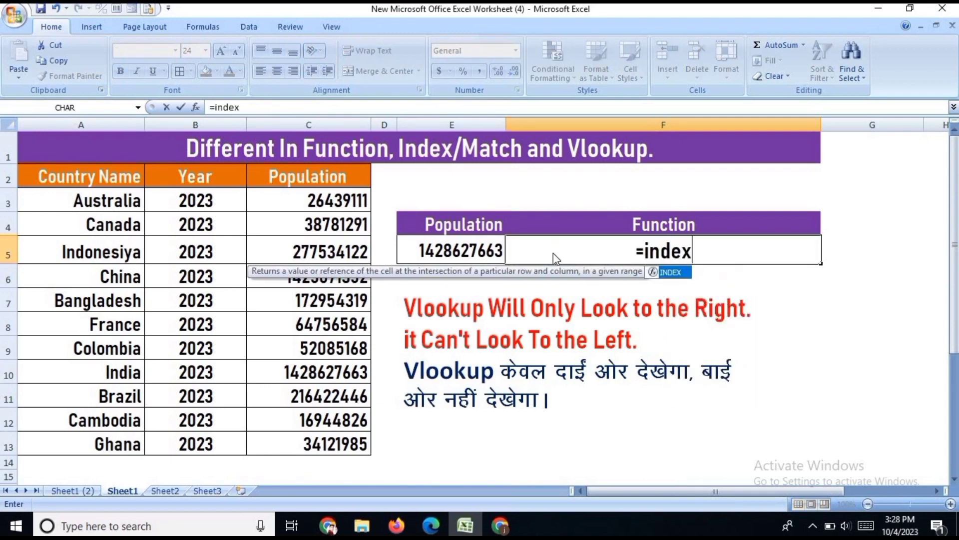
{"action": "type", "text": "("}
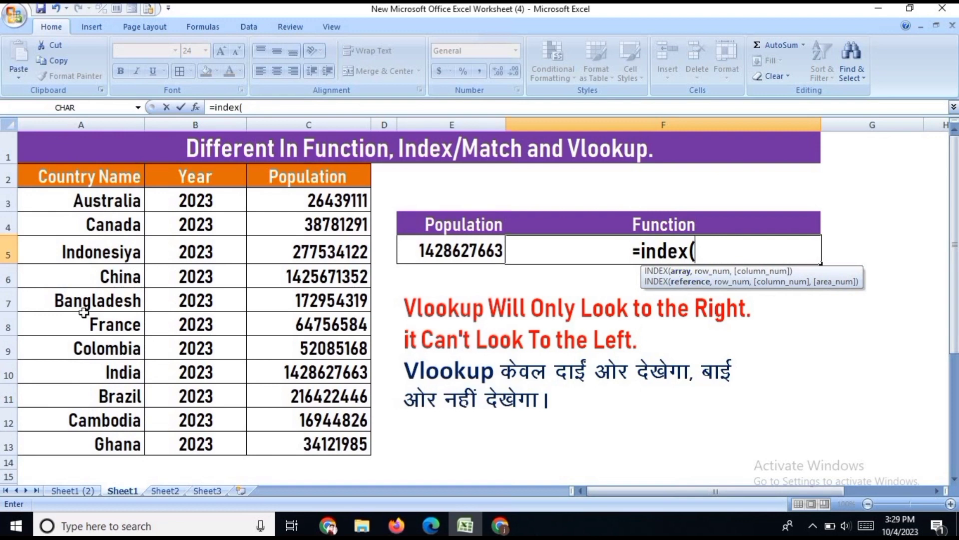
{"action": "left_click_drag", "start_coordinate": [79, 199], "coordinate": [81, 440]}
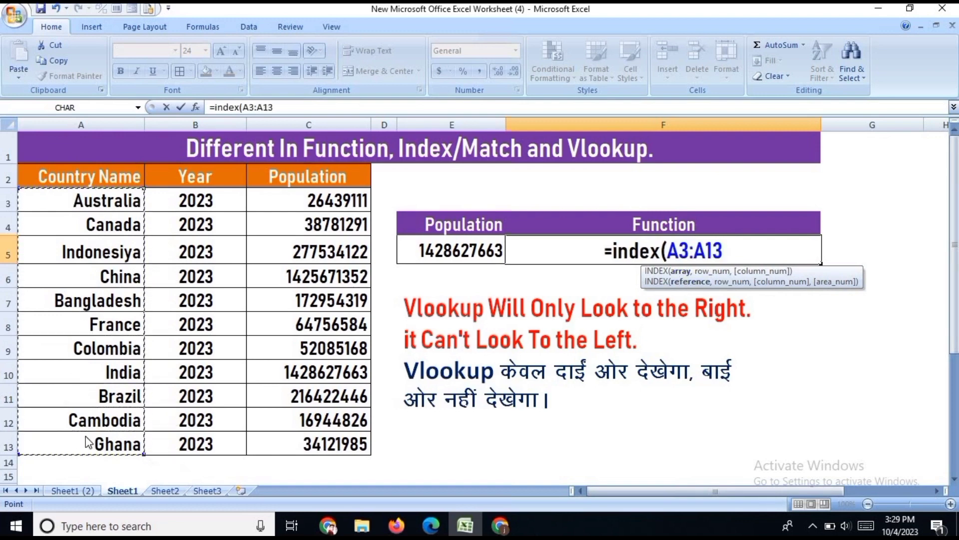
{"action": "type", "text": ","}
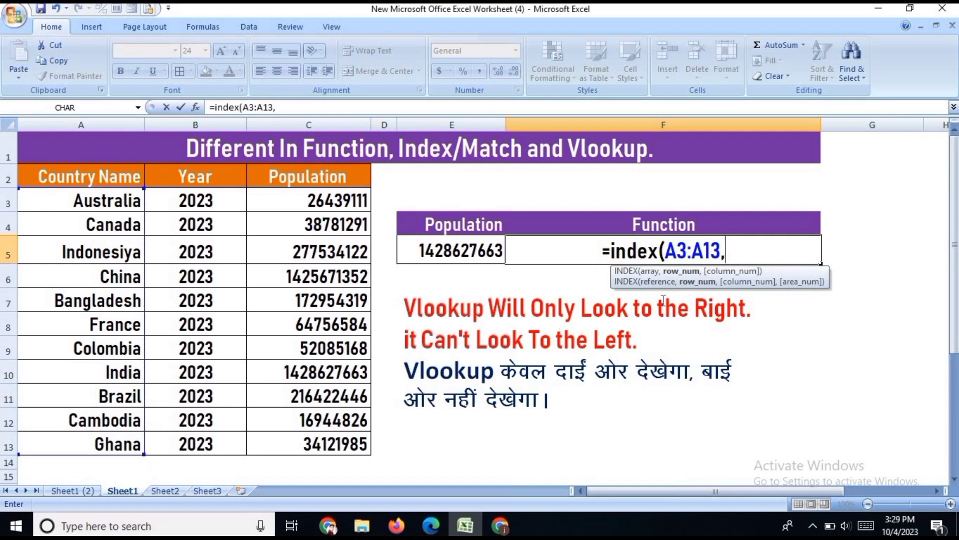
Step: Finish the F5 INDEX formula with MATCH(E5,C3:C13,0) as the row number, and reselect F5
{"action": "type", "text": "match("}
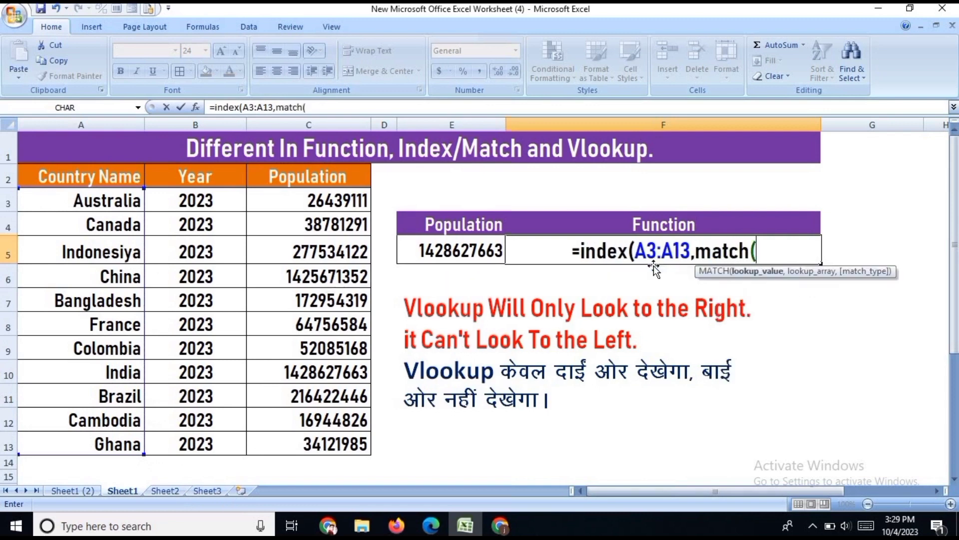
{"action": "left_click", "coordinate": [459, 250]}
{"action": "type", "text": ","}
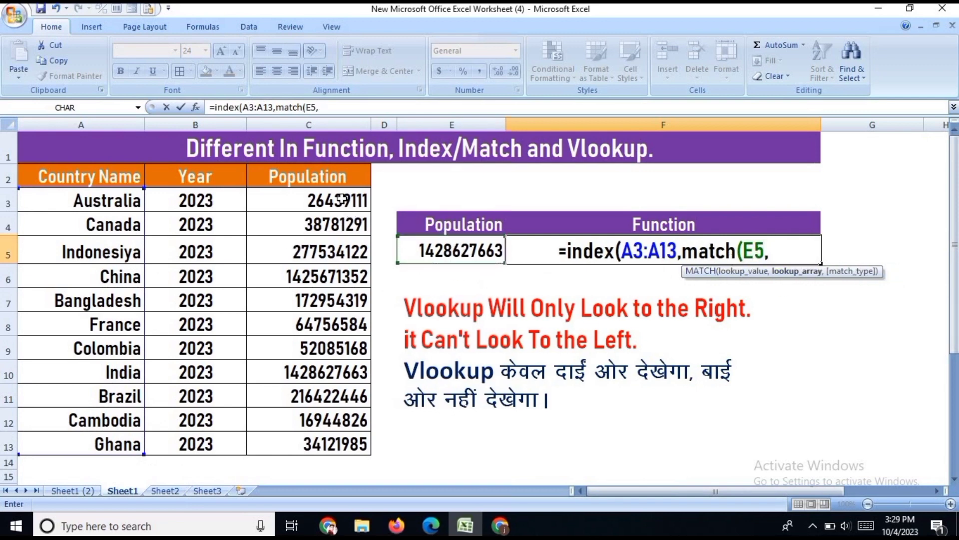
{"action": "left_click_drag", "start_coordinate": [342, 198], "coordinate": [320, 439]}
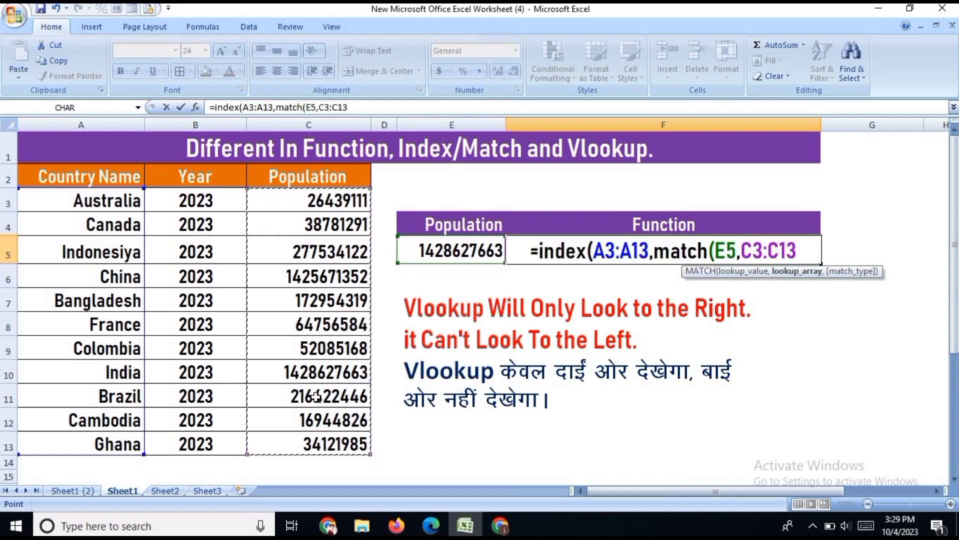
{"action": "type", "text": ","}
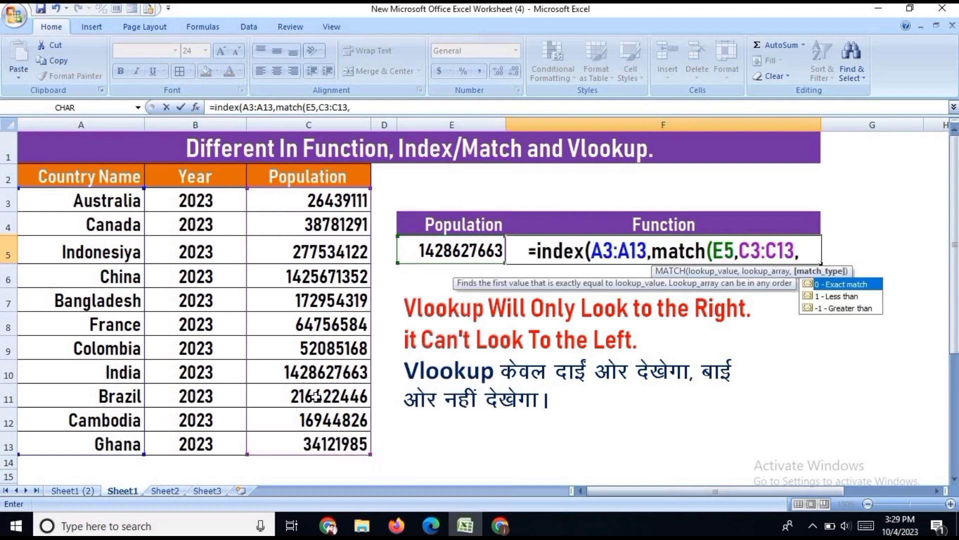
{"action": "type", "text": "0)"}
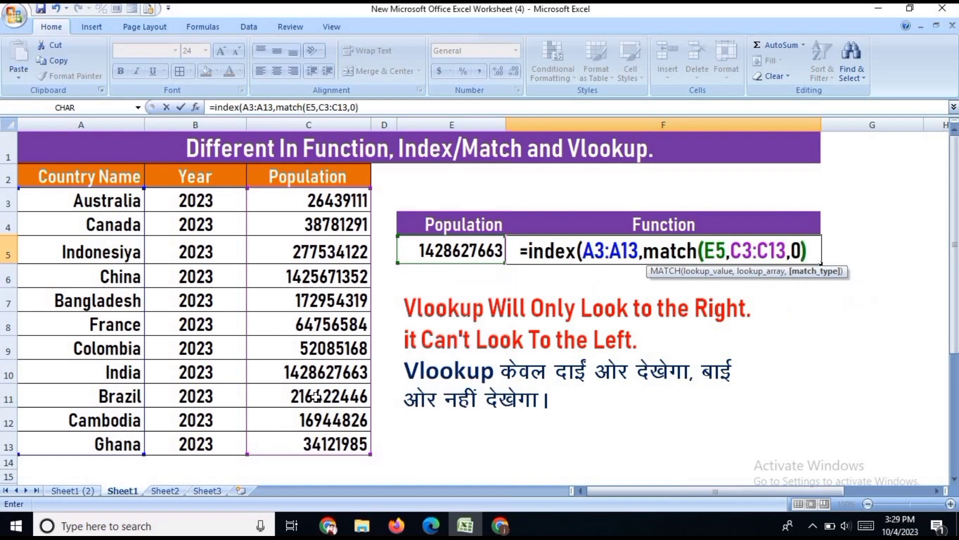
{"action": "type", "text": ")"}
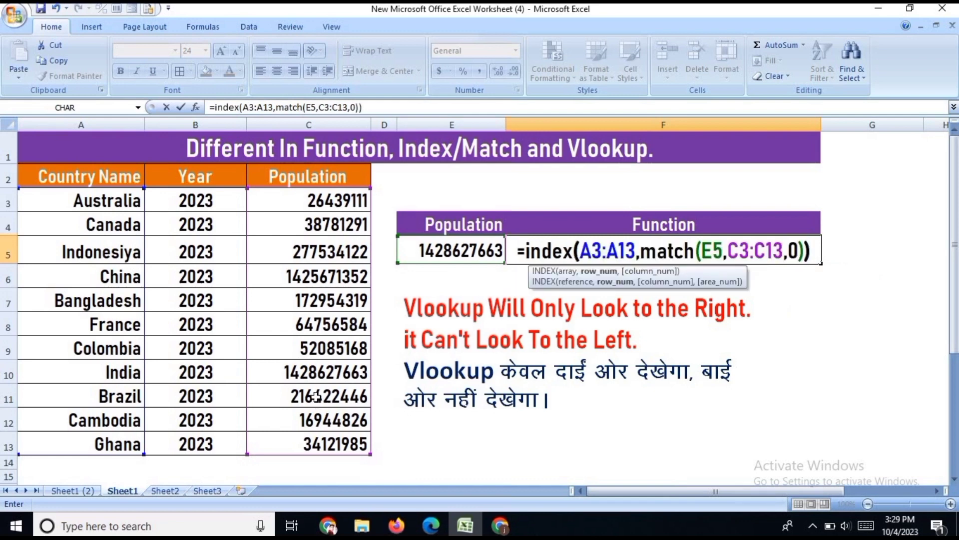
{"action": "key", "text": "Return"}
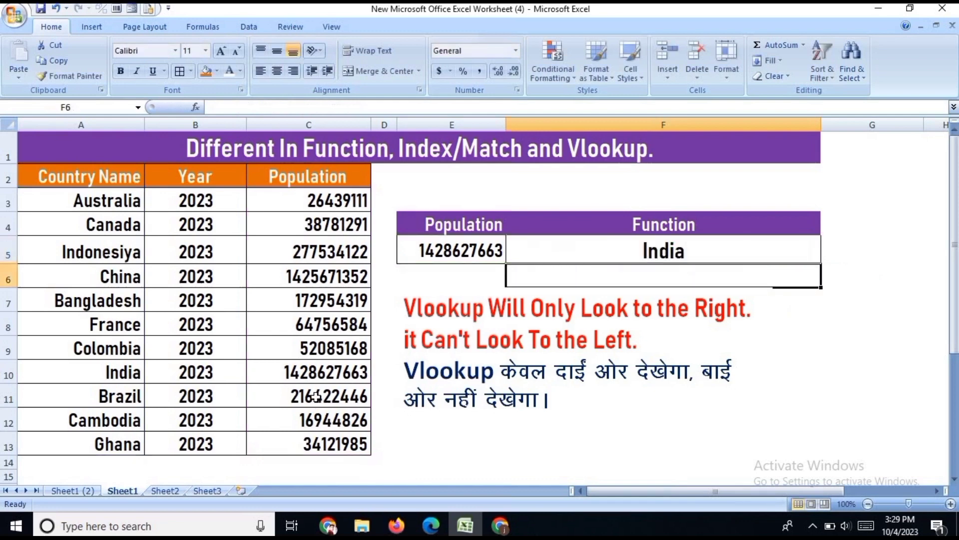
{"action": "left_click", "coordinate": [681, 259]}
Step: Replace the formula in E5 with a LARGE function over the populations C3:C13, with k set to 2
{"action": "left_click", "coordinate": [442, 260]}
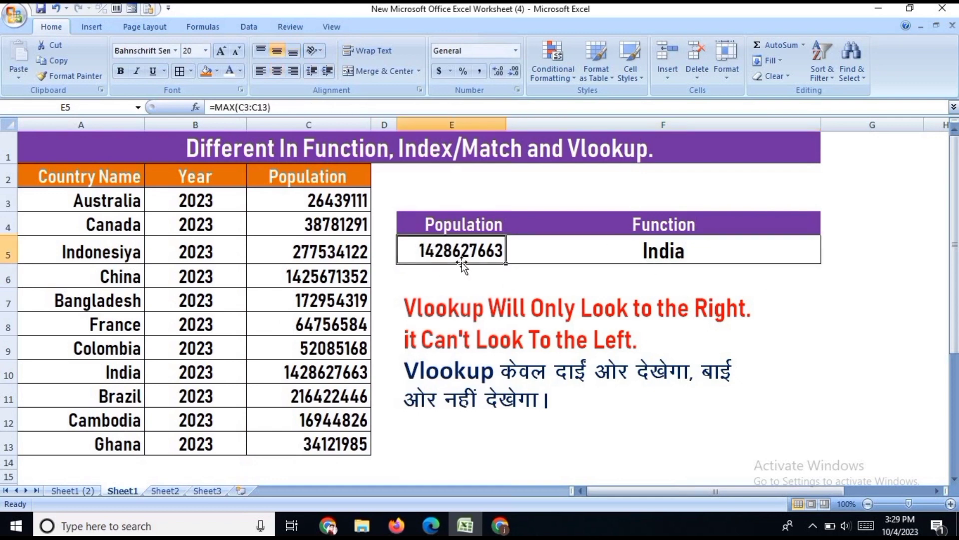
{"action": "key", "text": "BackSpace"}
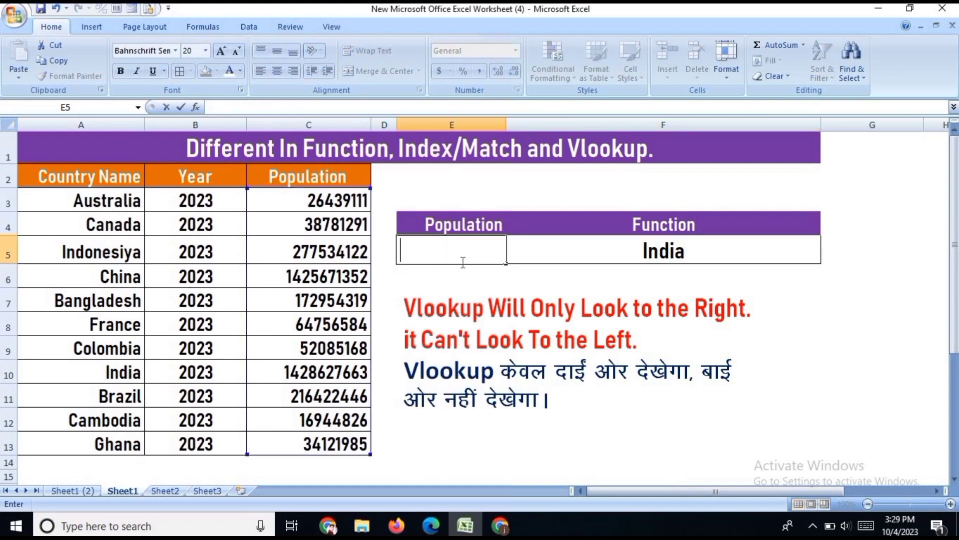
{"action": "type", "text": "=lar"}
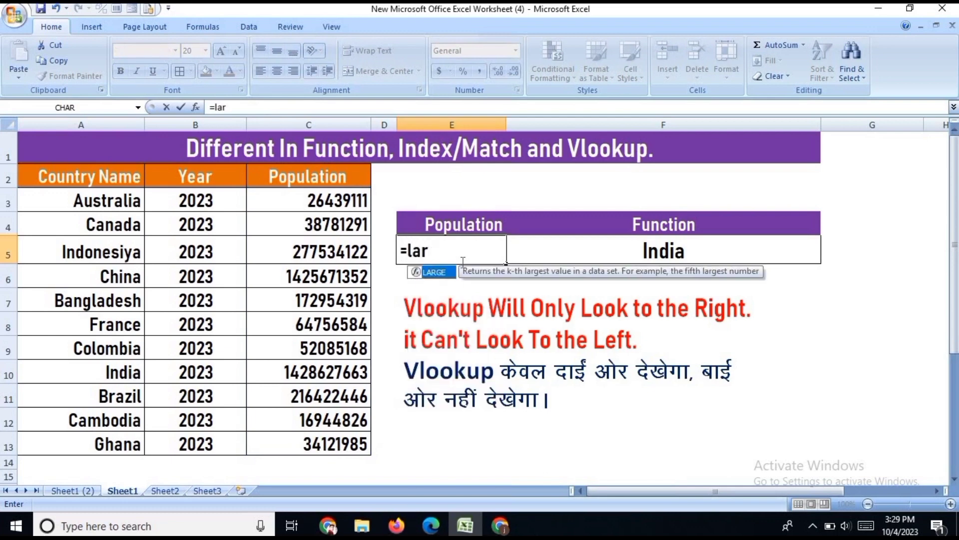
{"action": "type", "text": "ge("}
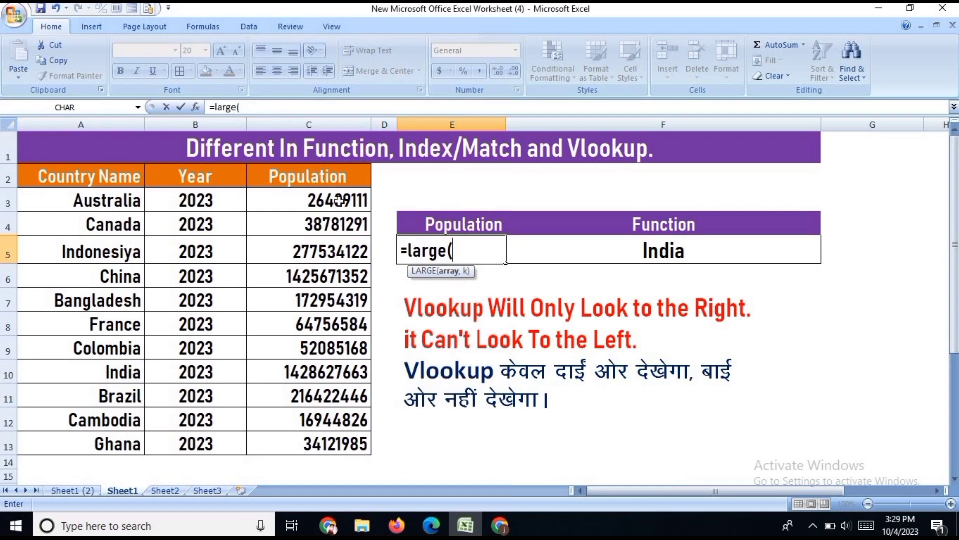
{"action": "left_click_drag", "start_coordinate": [330, 202], "coordinate": [316, 446]}
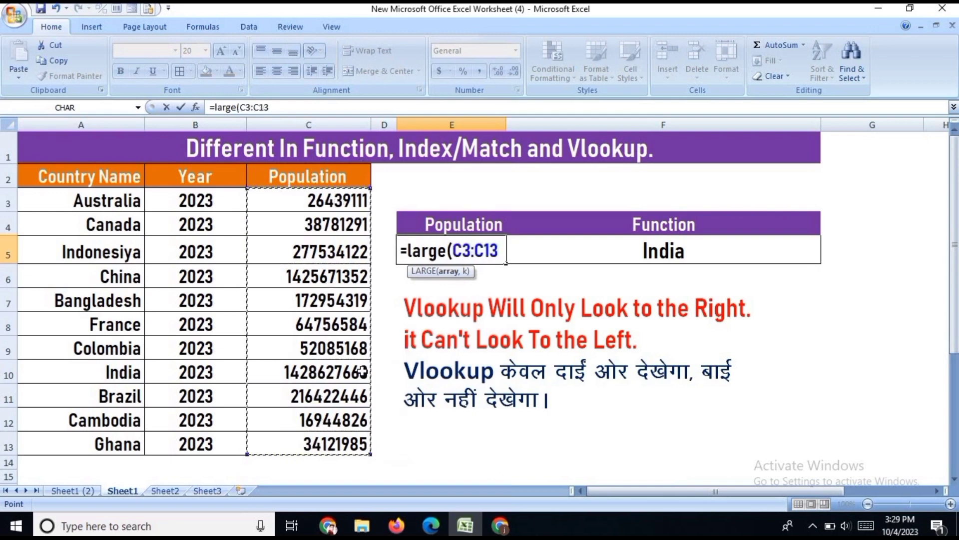
{"action": "type", "text": ","}
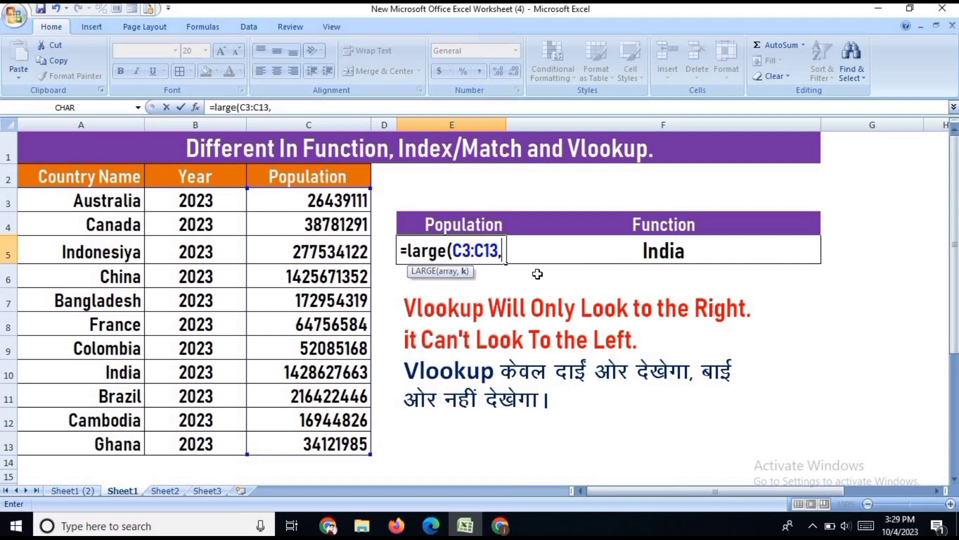
{"action": "type", "text": "2"}
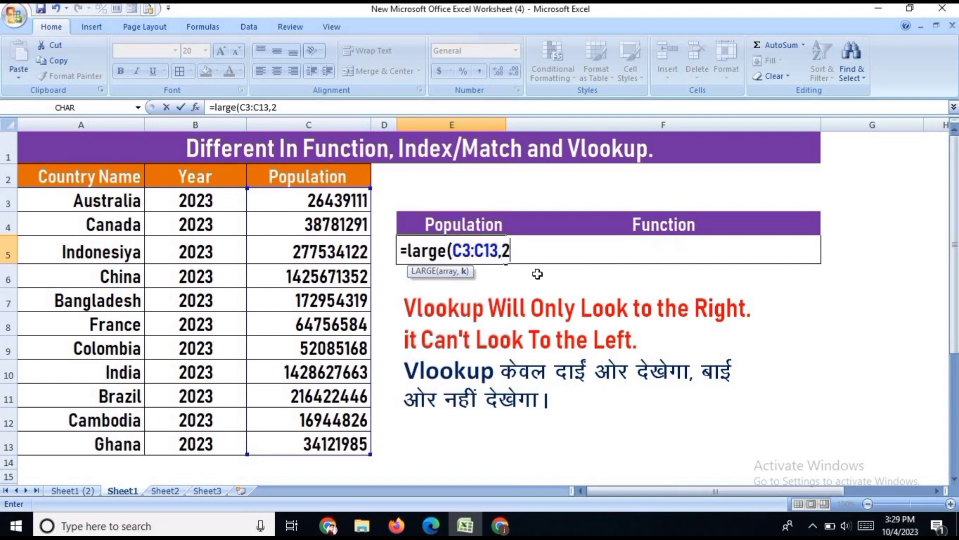
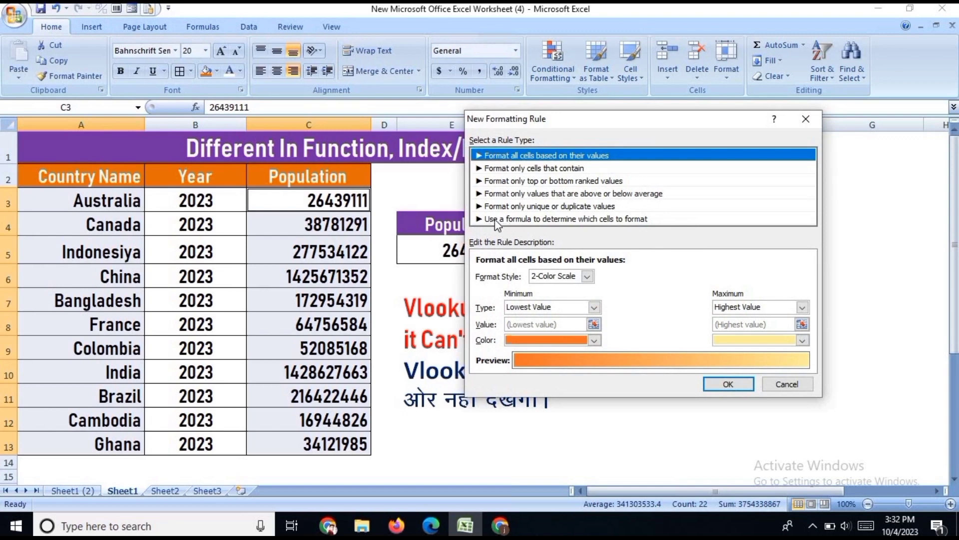
Step: Base the new formatting rule on a formula, starting it with =row(A1)=match( using a relative reference to A1
{"action": "left_click", "coordinate": [569, 219]}
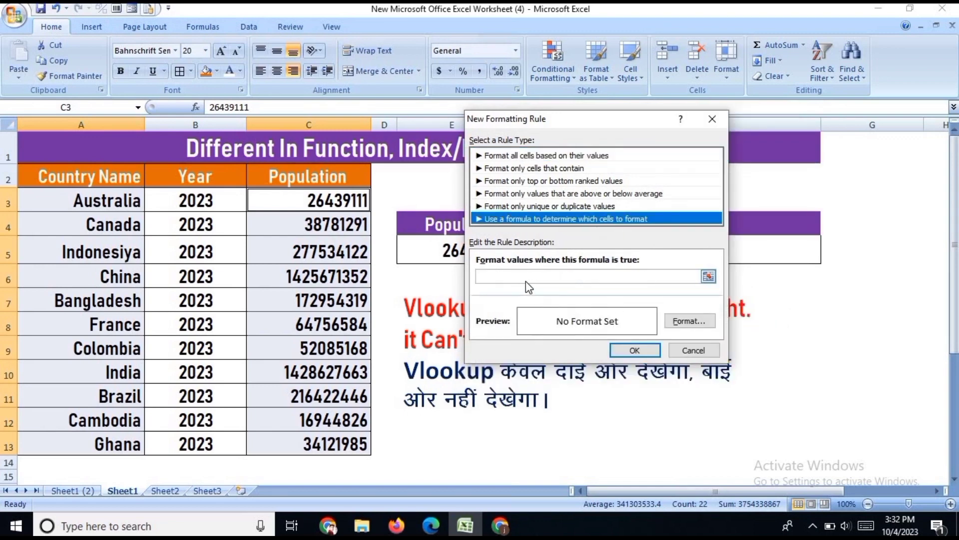
{"action": "left_click", "coordinate": [514, 276]}
{"action": "left_click_drag", "start_coordinate": [587, 120], "coordinate": [664, 209]}
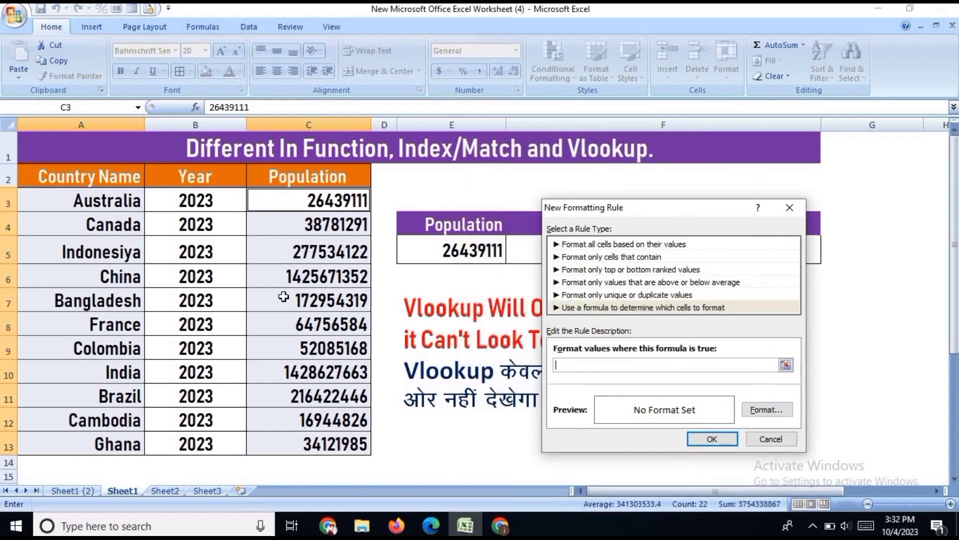
{"action": "type", "text": "=row("}
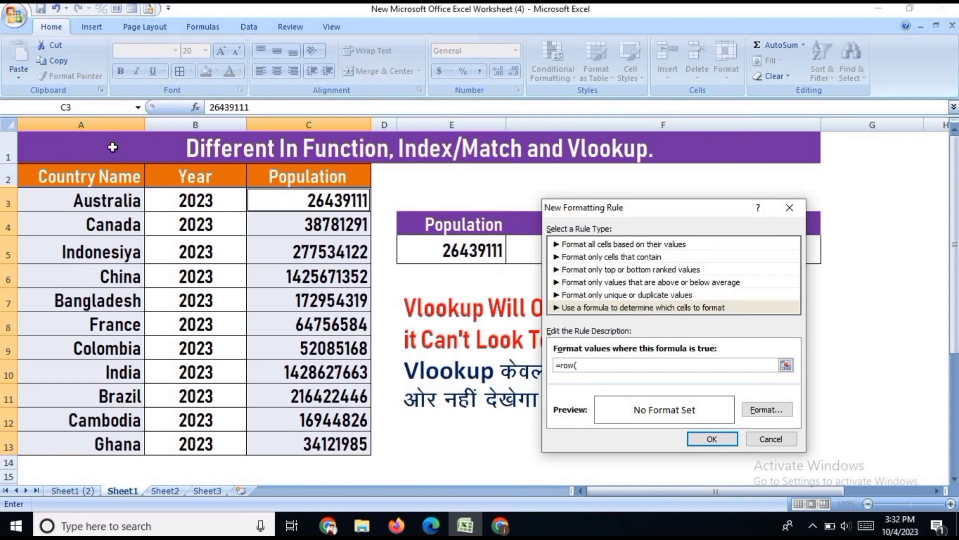
{"action": "left_click", "coordinate": [121, 149]}
{"action": "left_click", "coordinate": [578, 365]}
{"action": "key", "text": "F4"}
{"action": "key", "text": "F4"}
{"action": "key", "text": "F4"}
{"action": "type", "text": "match("}
Step: Complete the rule's match function with $E$5 as lookup value, $C$3:$C$13 as lookup array and 0 for an exact match
{"action": "left_click_drag", "start_coordinate": [647, 212], "coordinate": [607, 293]}
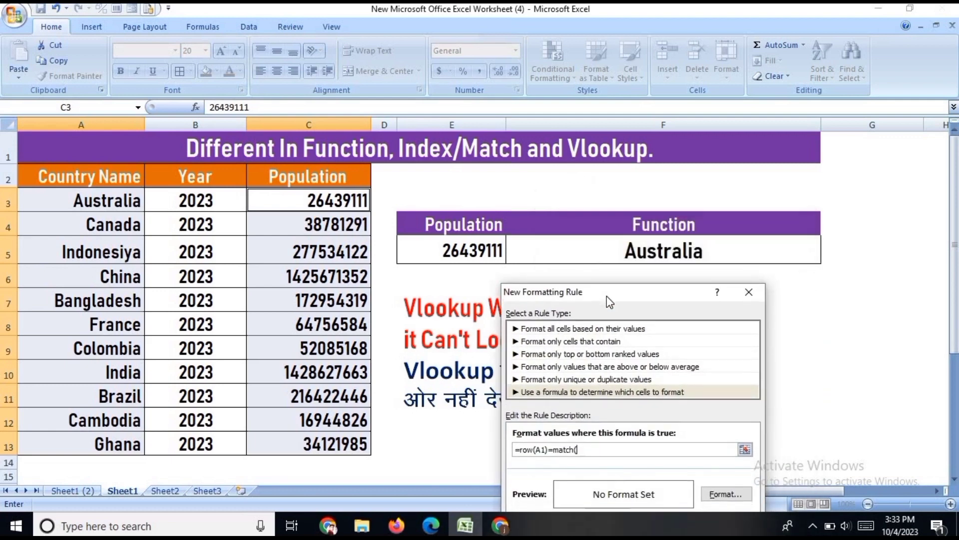
{"action": "left_click", "coordinate": [472, 250]}
{"action": "left_click_drag", "start_coordinate": [585, 295], "coordinate": [583, 241]}
{"action": "type", "text": ","}
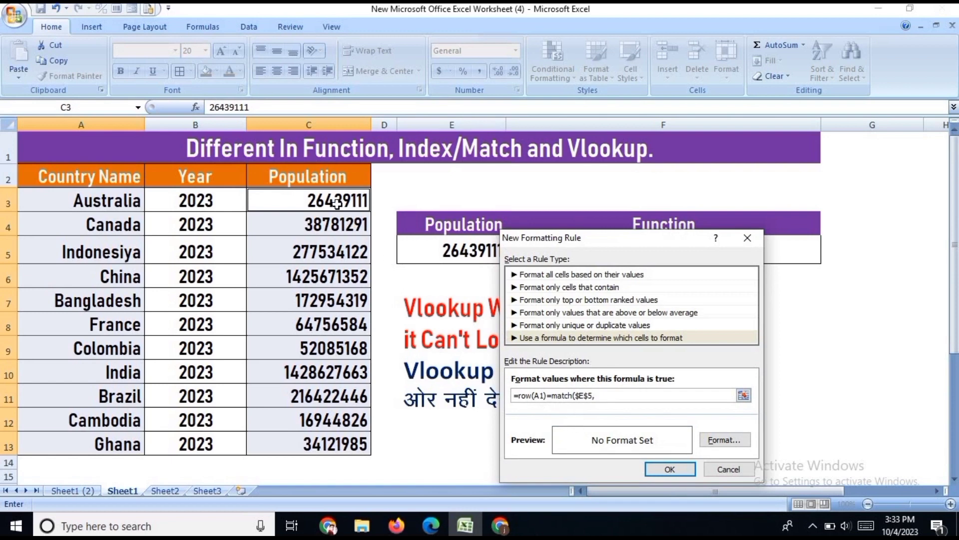
{"action": "left_click_drag", "start_coordinate": [338, 202], "coordinate": [334, 439]}
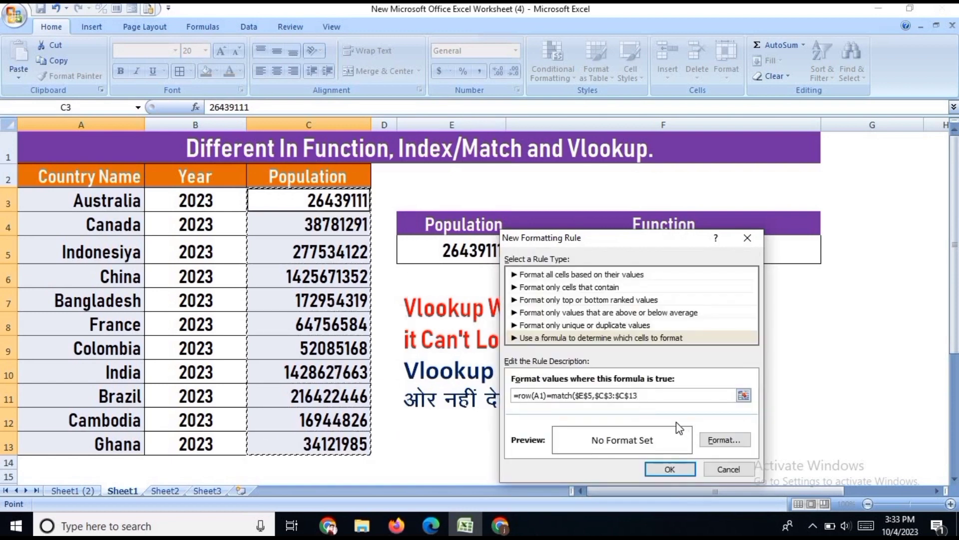
{"action": "type", "text": ",0"}
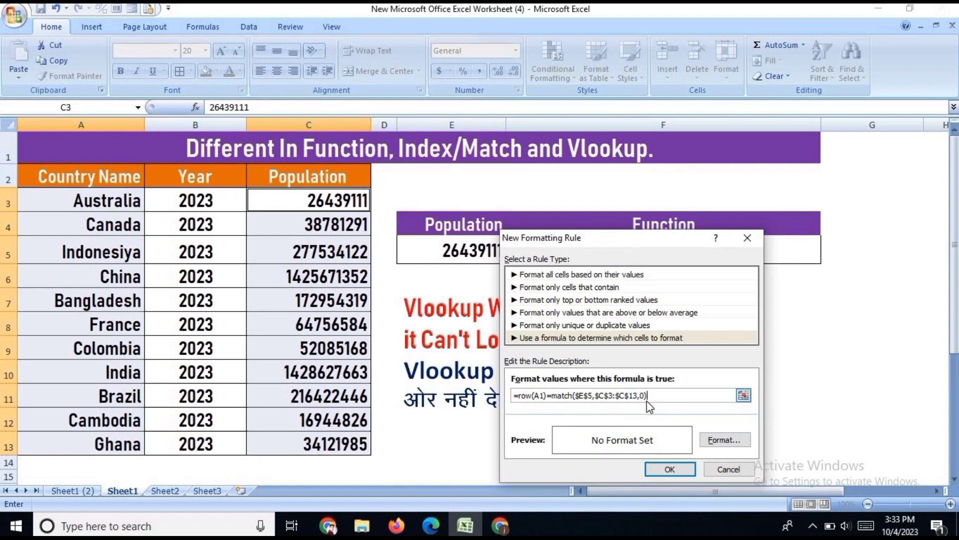
Step: Set the rule's font format to bold with white text
{"action": "left_click", "coordinate": [722, 443]}
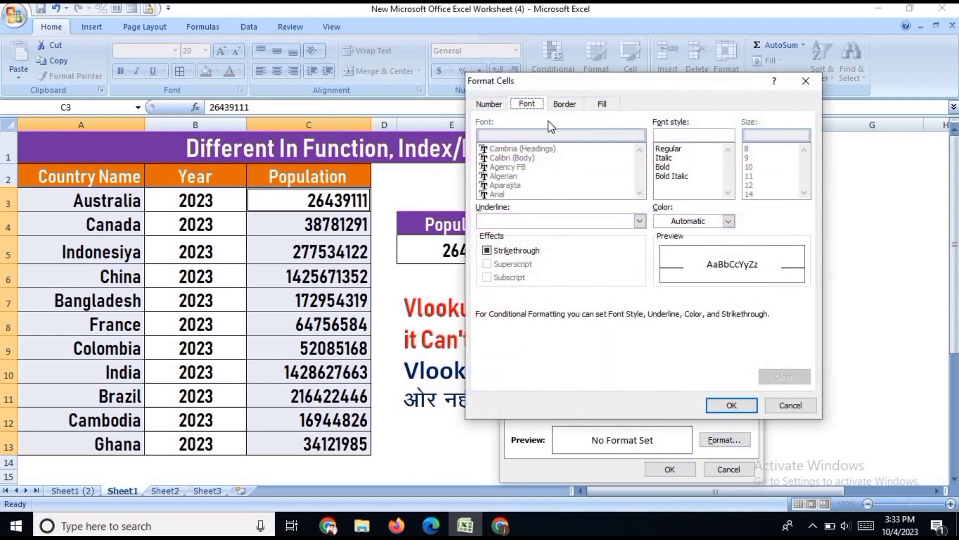
{"action": "left_click", "coordinate": [665, 167]}
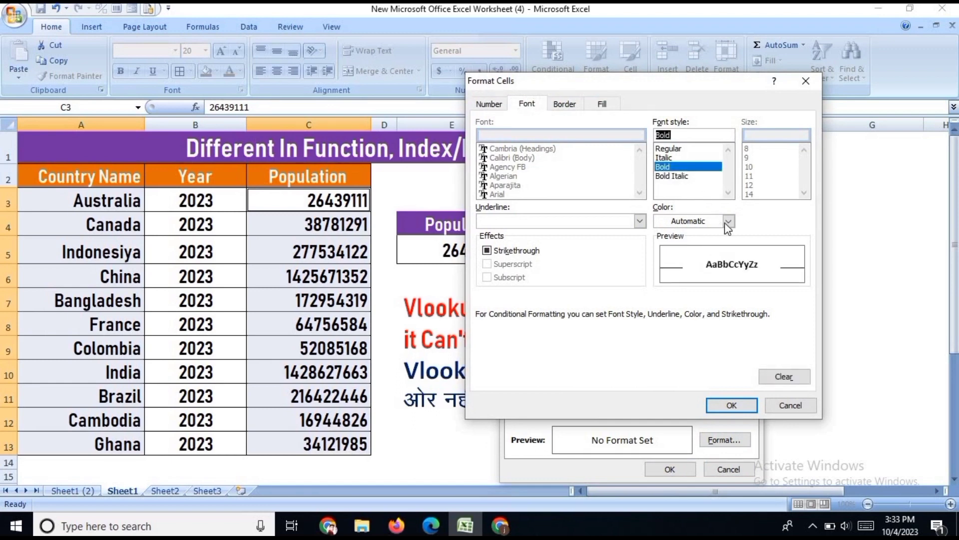
{"action": "left_click", "coordinate": [694, 221]}
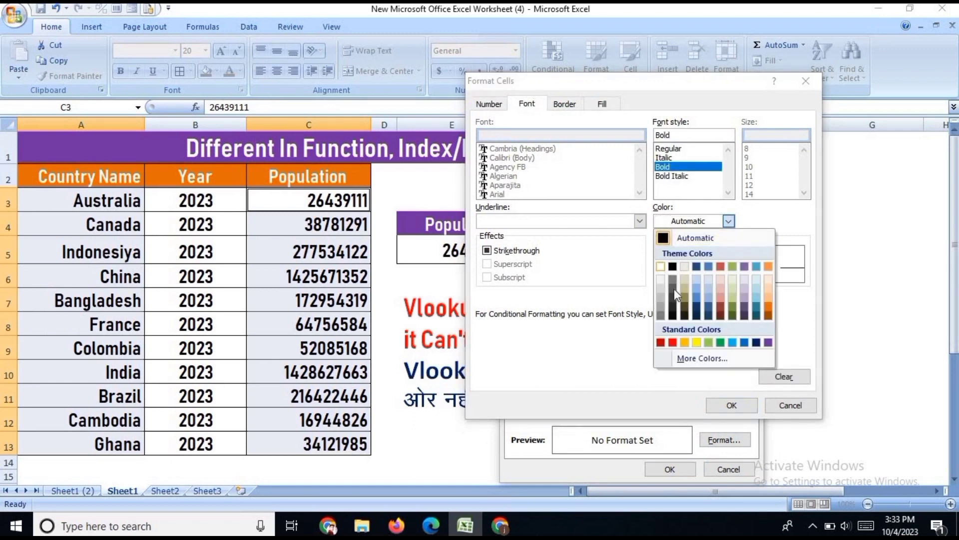
{"action": "left_click", "coordinate": [660, 266]}
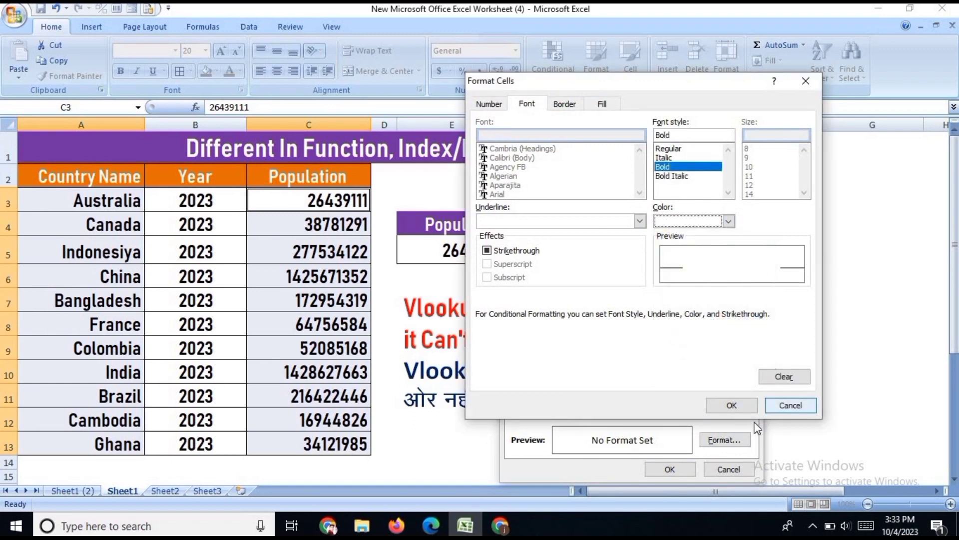
Step: Give the rule a dark red fill and apply it to the country and population cells
{"action": "left_click", "coordinate": [565, 103]}
{"action": "left_click", "coordinate": [602, 104]}
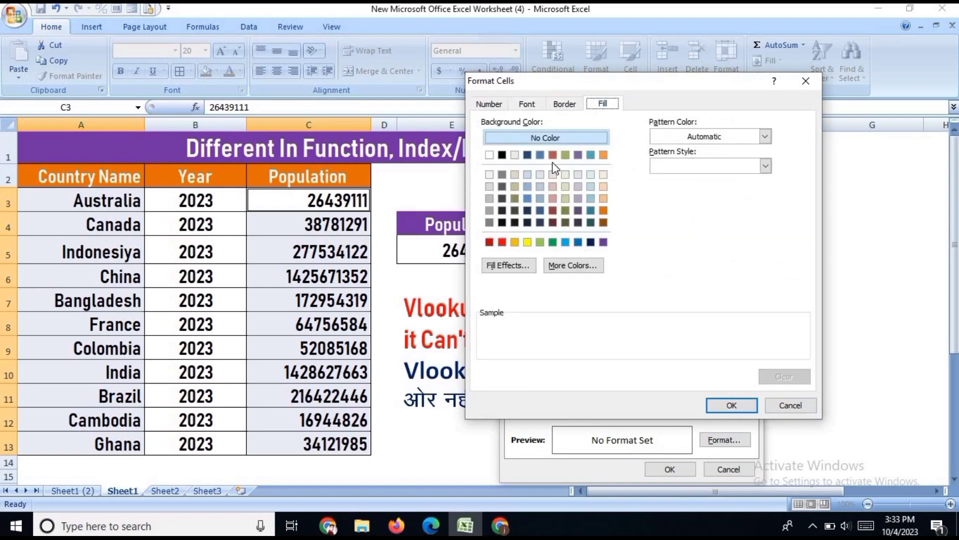
{"action": "left_click", "coordinate": [489, 241]}
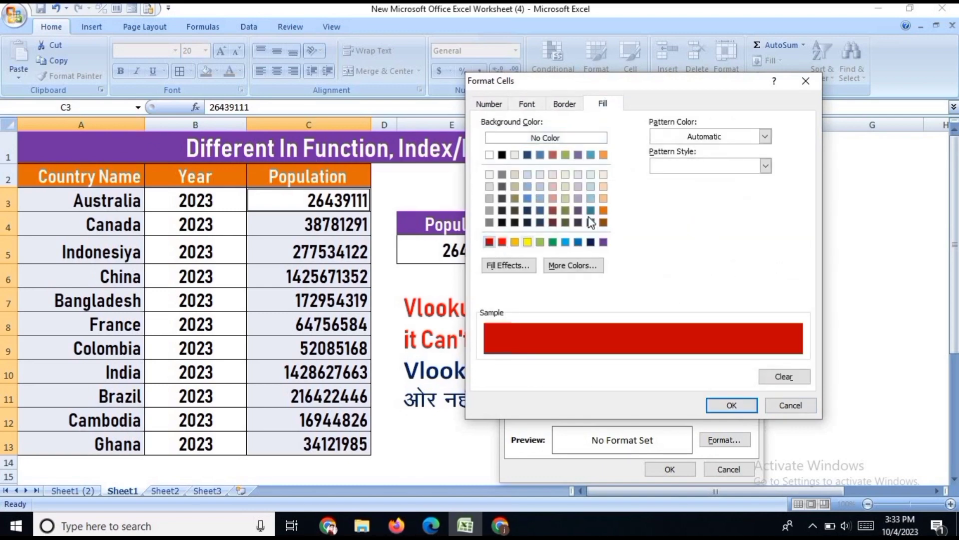
{"action": "left_click", "coordinate": [730, 404]}
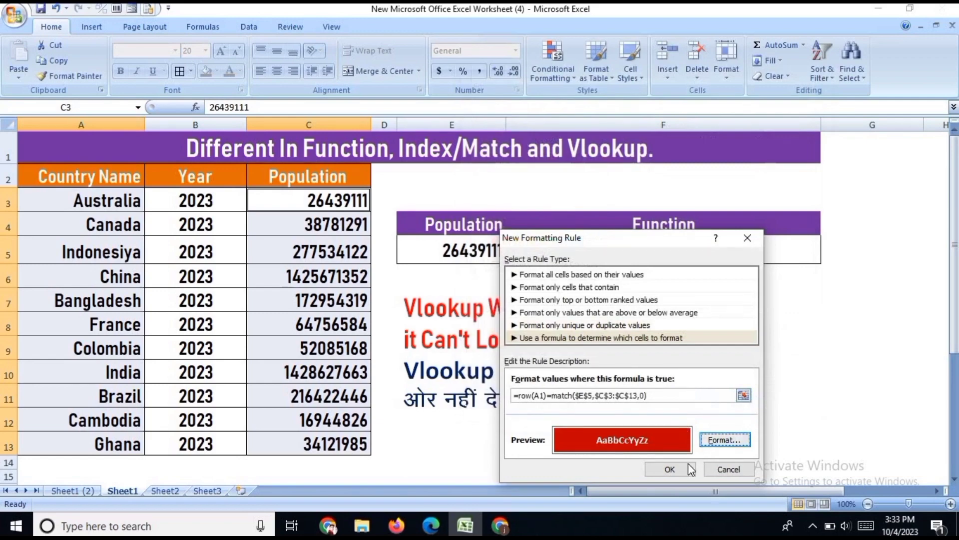
{"action": "left_click", "coordinate": [671, 469]}
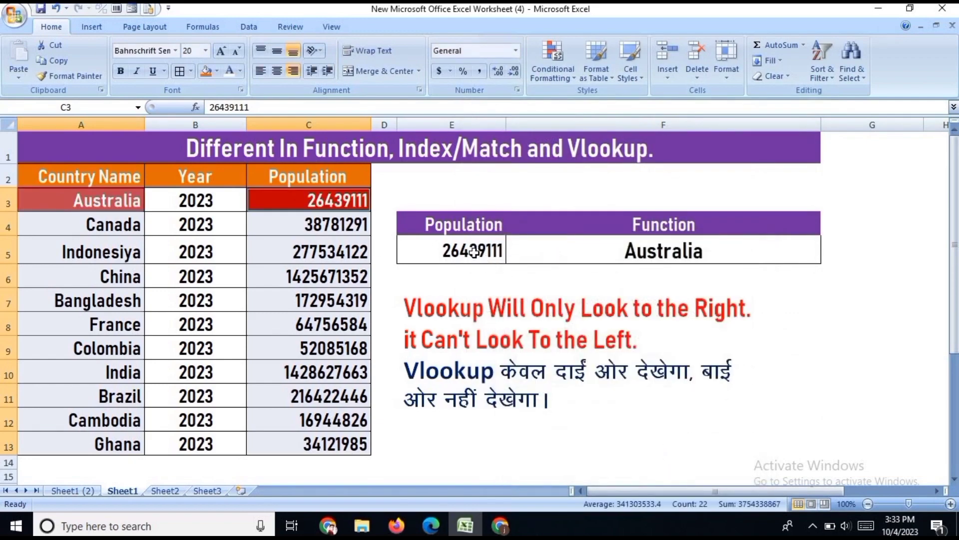
Step: Check the F5 formula, and change the SMALL function in E5 to k = 1 to test the highlighting
{"action": "left_click", "coordinate": [552, 256]}
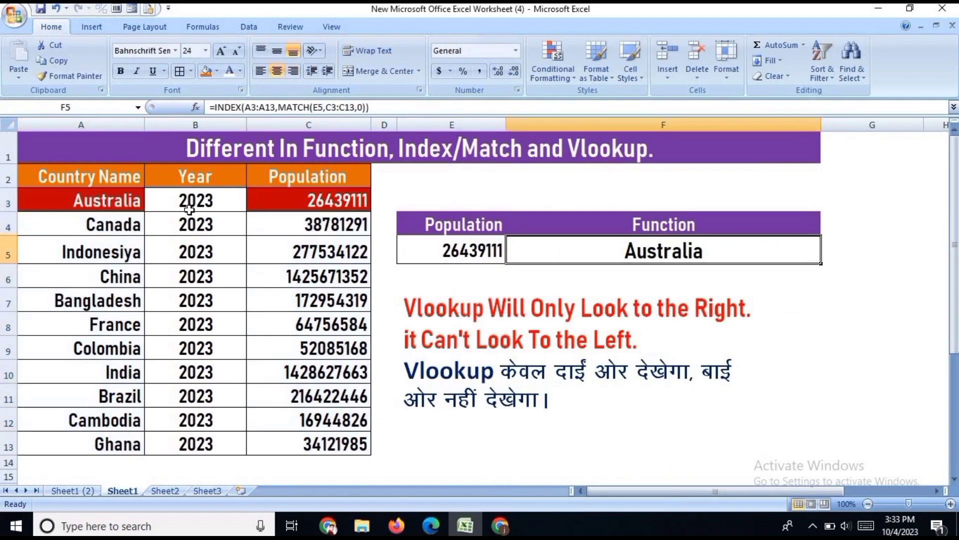
{"action": "left_click", "coordinate": [495, 249]}
{"action": "double_click", "coordinate": [494, 248]}
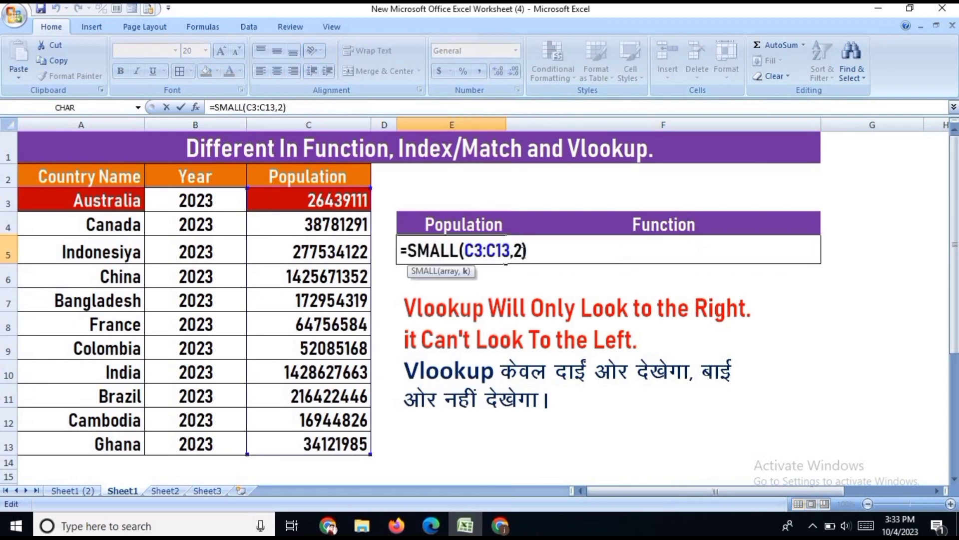
{"action": "key", "text": "BackSpace"}
{"action": "key", "text": "Return"}
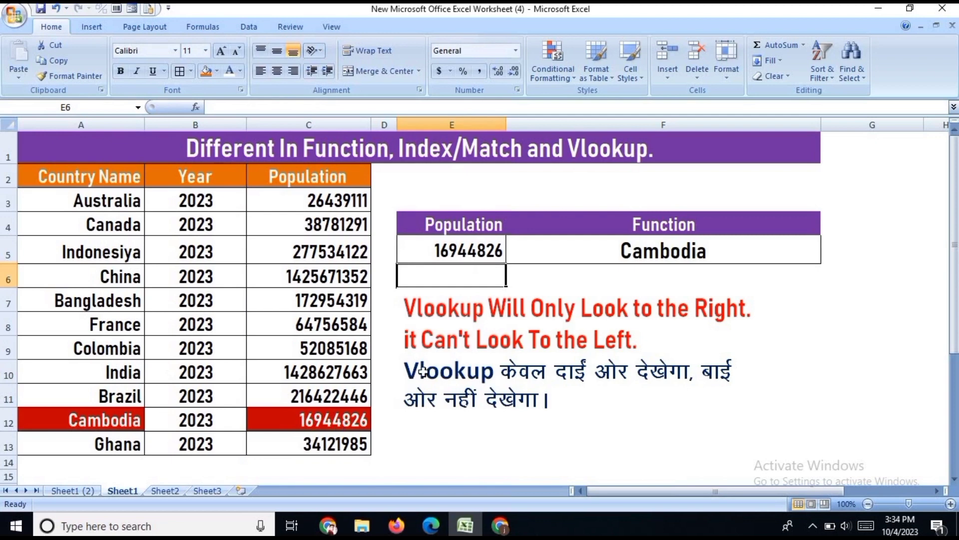
Step: Set k to 4 in the SMALL function in E5
{"action": "left_click", "coordinate": [490, 254]}
{"action": "double_click", "coordinate": [491, 254]}
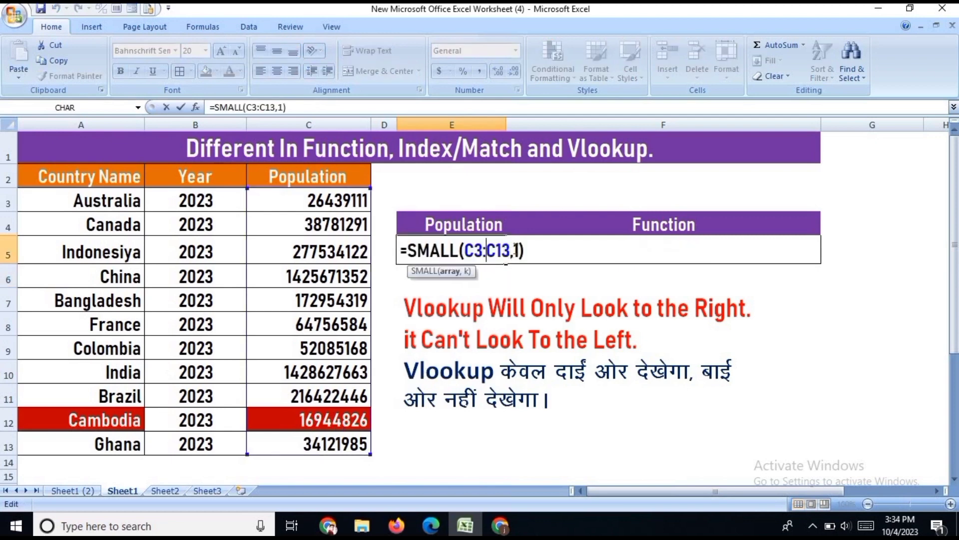
{"action": "left_click", "coordinate": [518, 250]}
{"action": "key", "text": "BackSpace"}
{"action": "type", "text": "4"}
{"action": "key", "text": "Return"}
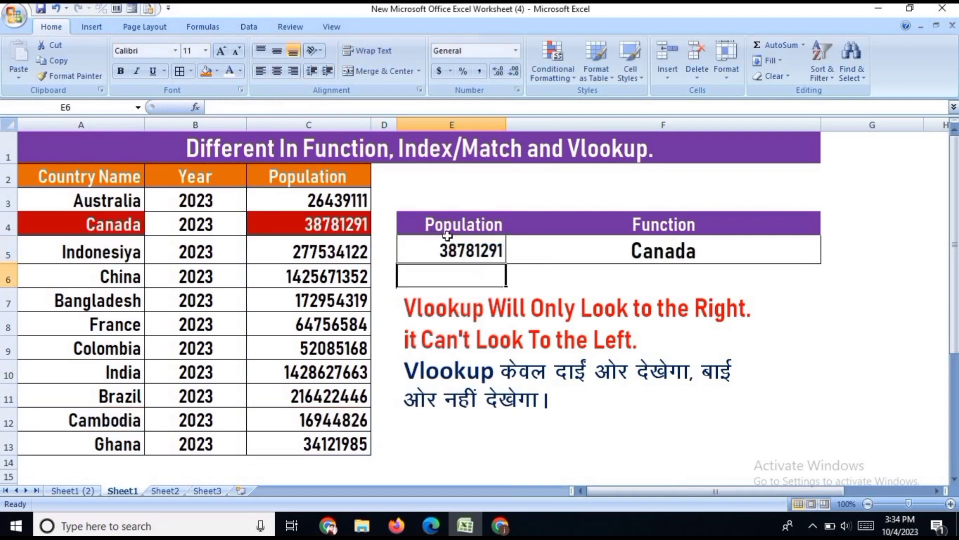
Step: Check the E5 formula on Sheet1, and view the country choices in cell E5 of Sheet1 (2)
{"action": "left_click", "coordinate": [482, 252]}
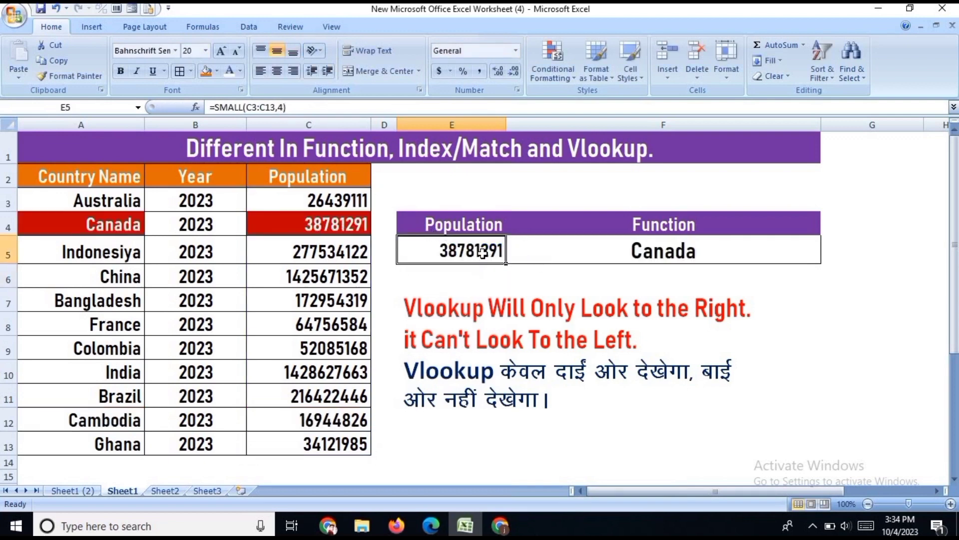
{"action": "left_click", "coordinate": [73, 490]}
{"action": "left_click", "coordinate": [523, 273]}
{"action": "left_click", "coordinate": [641, 255]}
{"action": "left_click", "coordinate": [658, 257]}
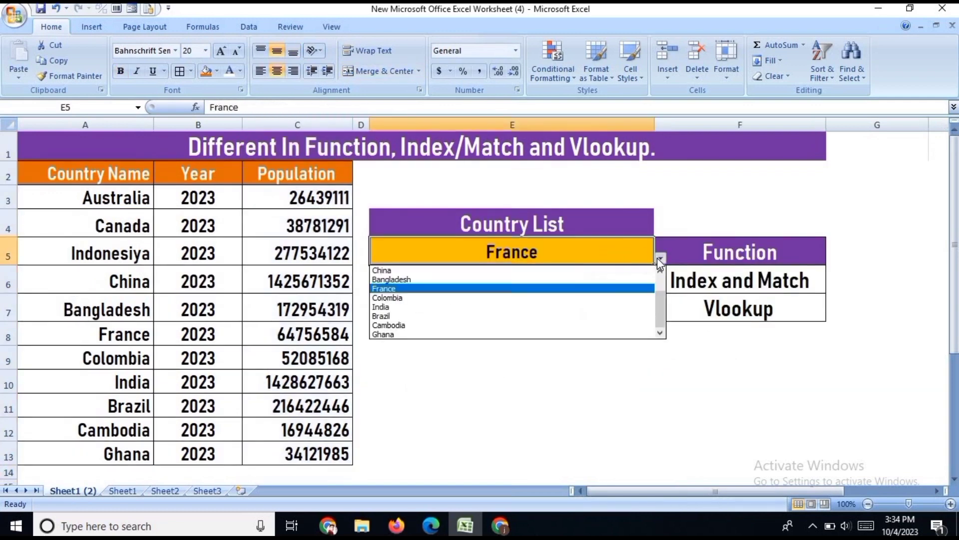
{"action": "left_click", "coordinate": [564, 254]}
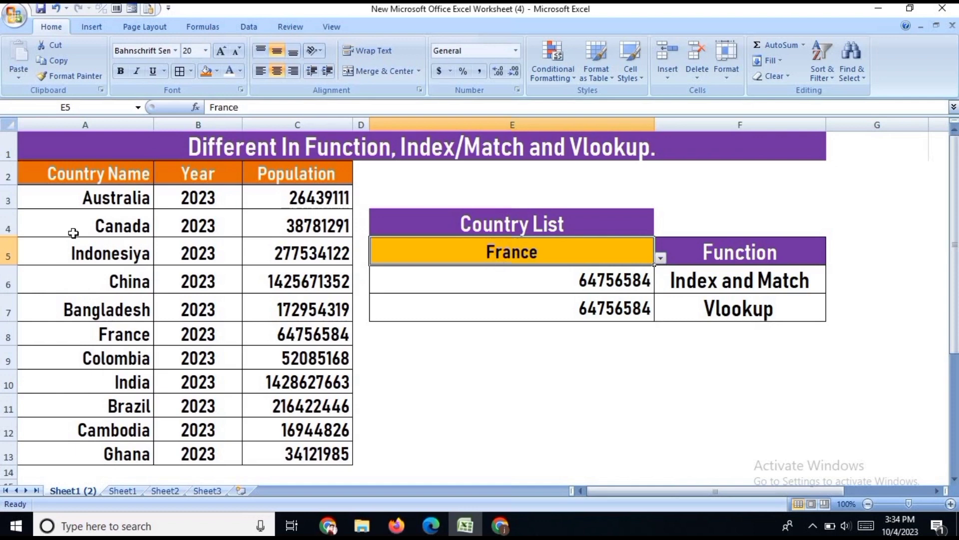
Step: Create a formula-based conditional formatting rule for A3:C13 on Sheet1 (2), starting its formula with =row(A1) as a relative reference
{"action": "left_click_drag", "start_coordinate": [78, 196], "coordinate": [303, 456]}
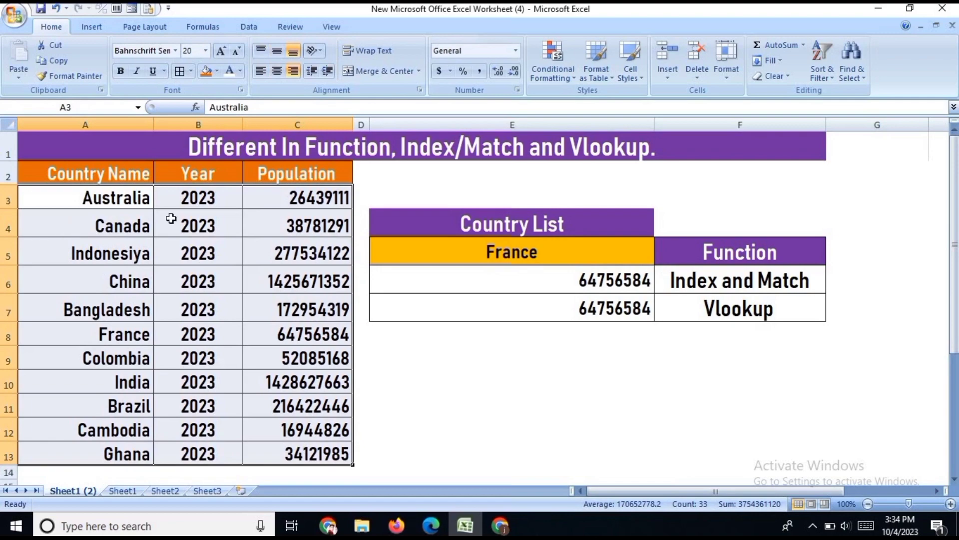
{"action": "left_click", "coordinate": [574, 80]}
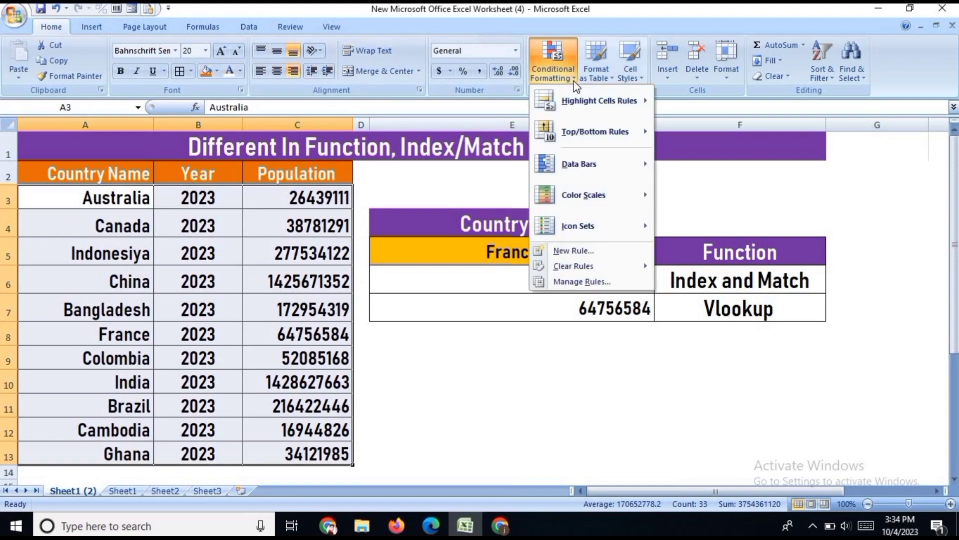
{"action": "left_click", "coordinate": [574, 251]}
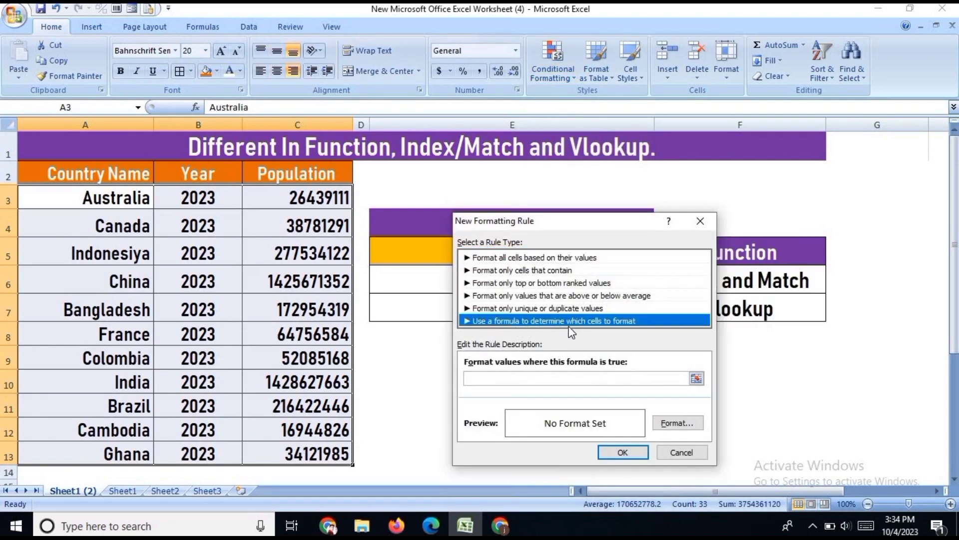
{"action": "left_click", "coordinate": [490, 380]}
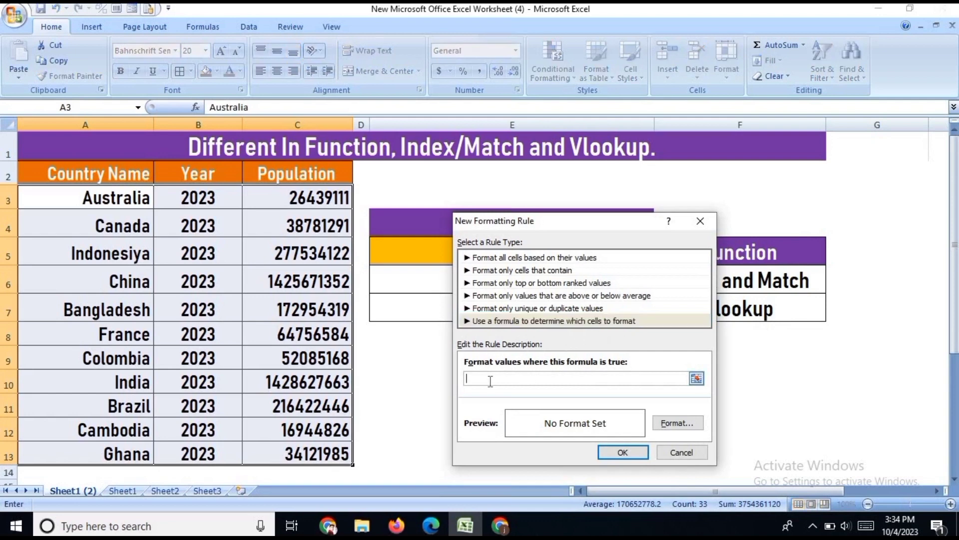
{"action": "type", "text": "=row("}
{"action": "left_click", "coordinate": [32, 146]}
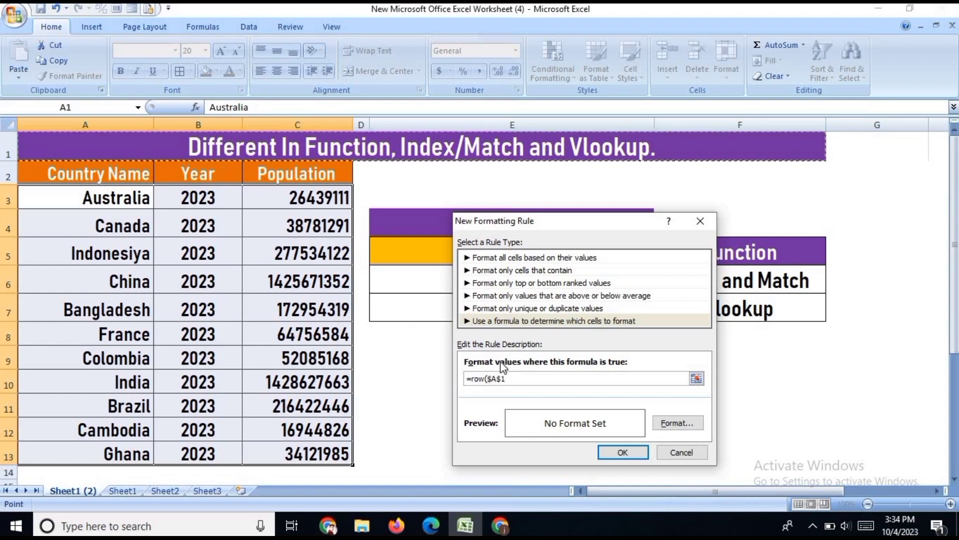
{"action": "left_click", "coordinate": [488, 379]}
{"action": "key", "text": "BackSpace"}
{"action": "left_click", "coordinate": [498, 378]}
{"action": "key", "text": "BackSpace"}
Step: Complete the rule formula by equating the row to match($E$5,$A$3:$A$13,0)
{"action": "left_click_drag", "start_coordinate": [567, 222], "coordinate": [586, 260]}
{"action": "left_click", "coordinate": [534, 252]}
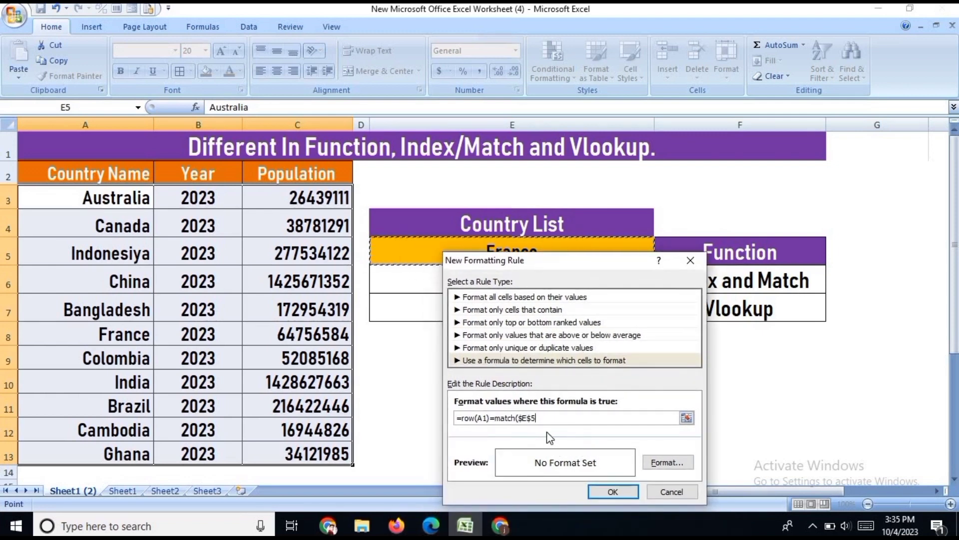
{"action": "type", "text": ","}
{"action": "left_click", "coordinate": [117, 198]}
{"action": "left_click_drag", "start_coordinate": [120, 271], "coordinate": [113, 448]}
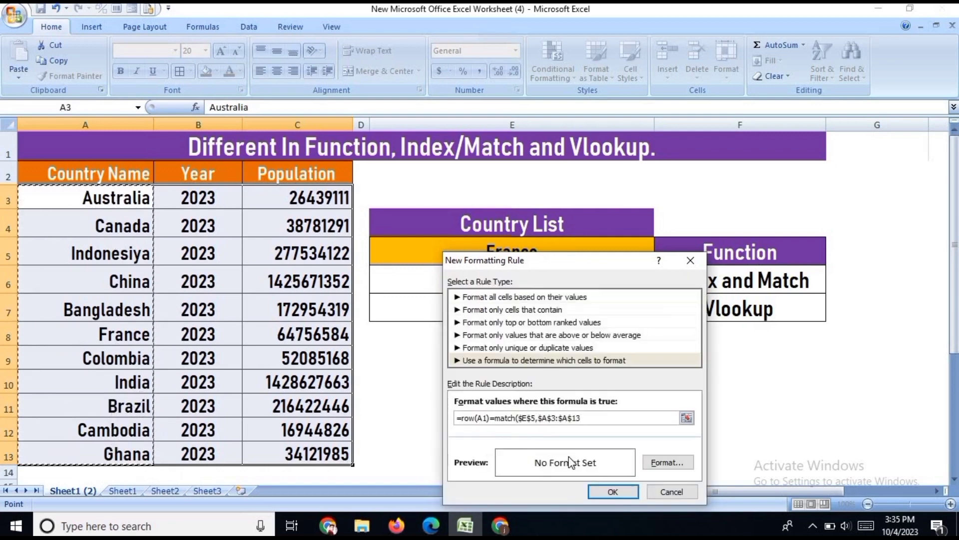
{"action": "type", "text": ",0"}
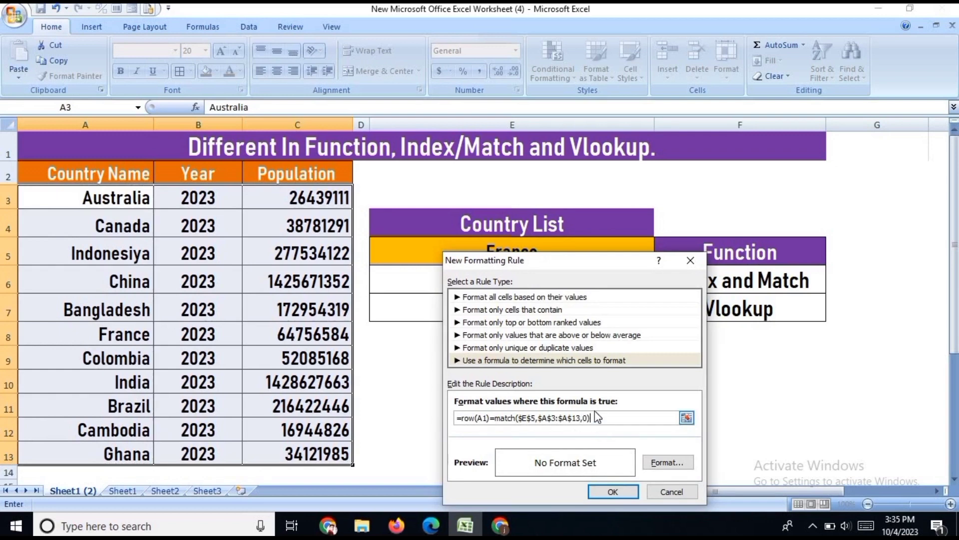
Step: Set the font to bold with white text in the format of the A3:C13 rule
{"action": "left_click", "coordinate": [658, 461]}
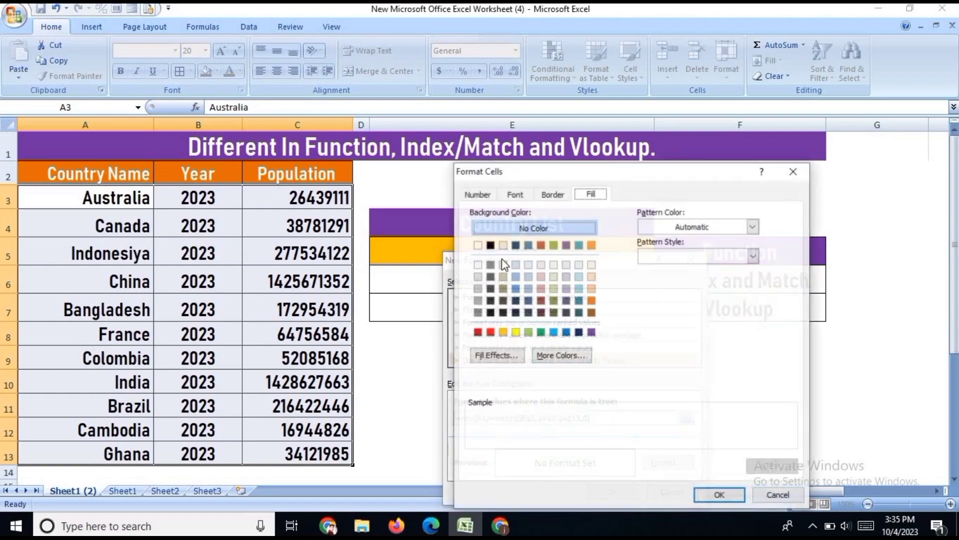
{"action": "left_click", "coordinate": [530, 198]}
{"action": "left_click", "coordinate": [651, 257]}
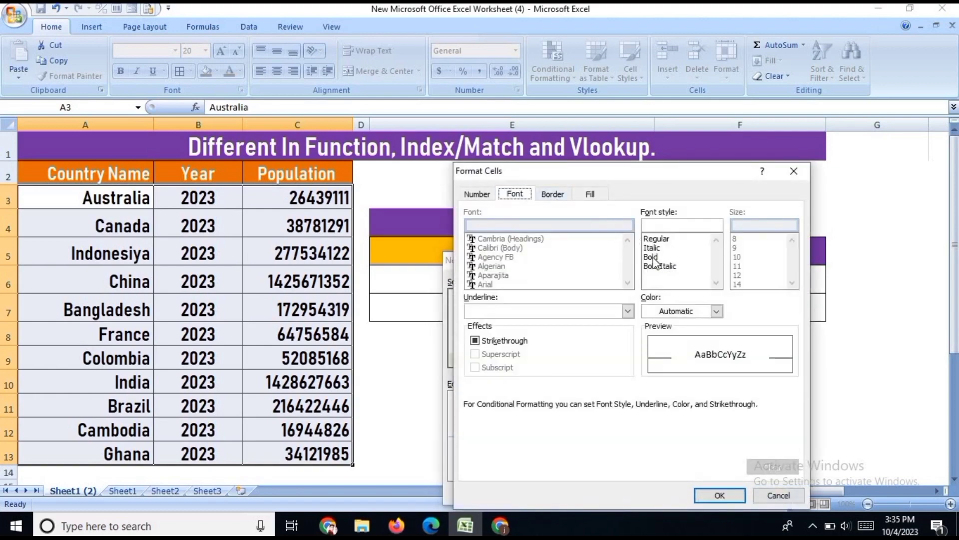
{"action": "left_click", "coordinate": [715, 311]}
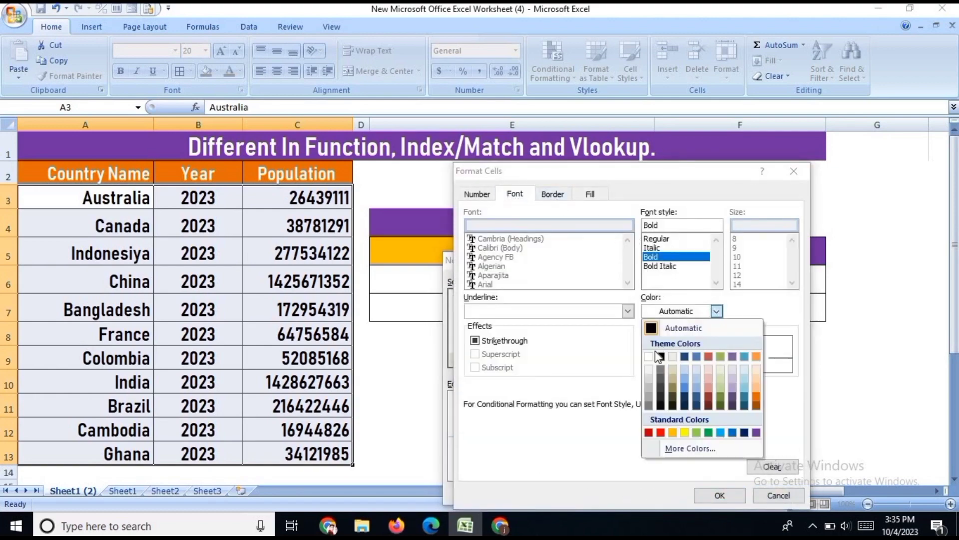
{"action": "left_click", "coordinate": [649, 356]}
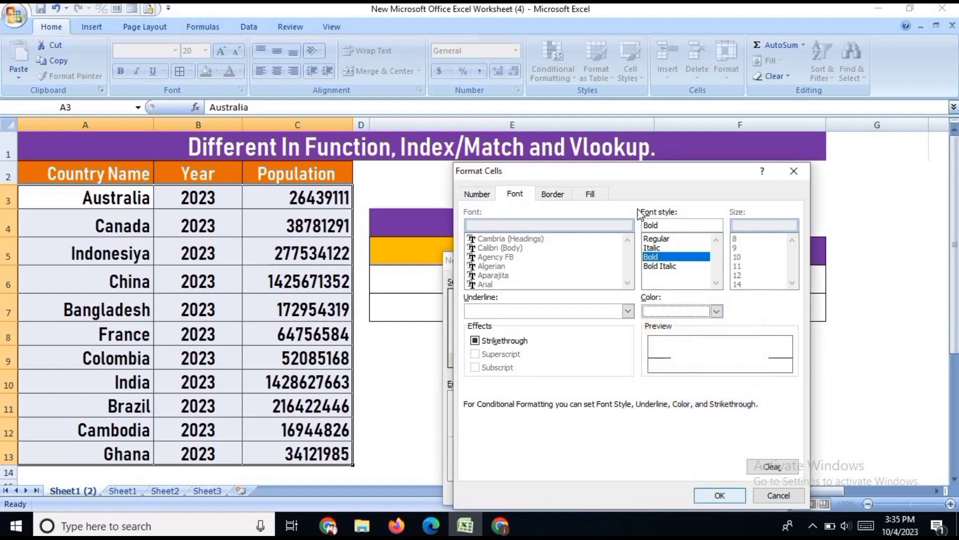
Step: Add a solid dark red fill to the A3:C13 rule's format and apply the finished conditional formatting rule
{"action": "left_click", "coordinate": [590, 195]}
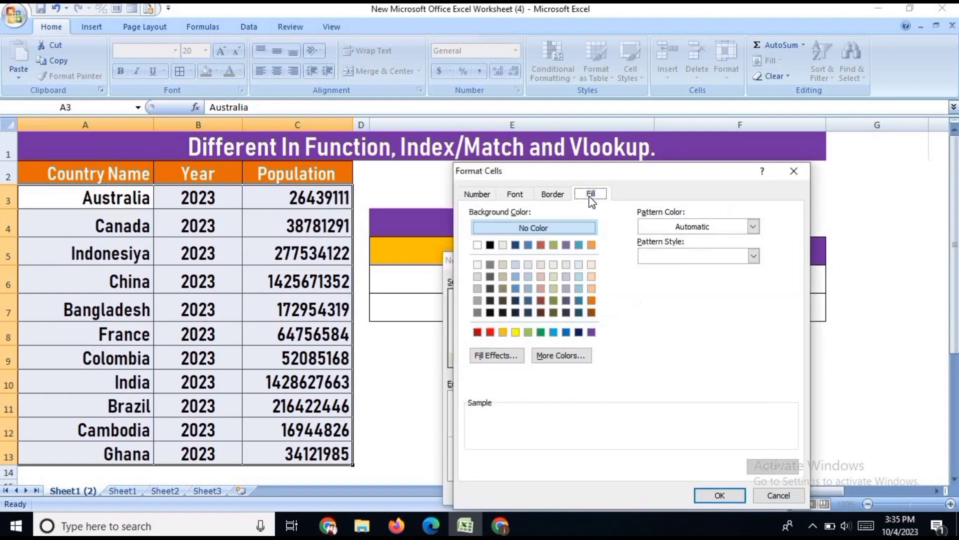
{"action": "left_click", "coordinate": [478, 331]}
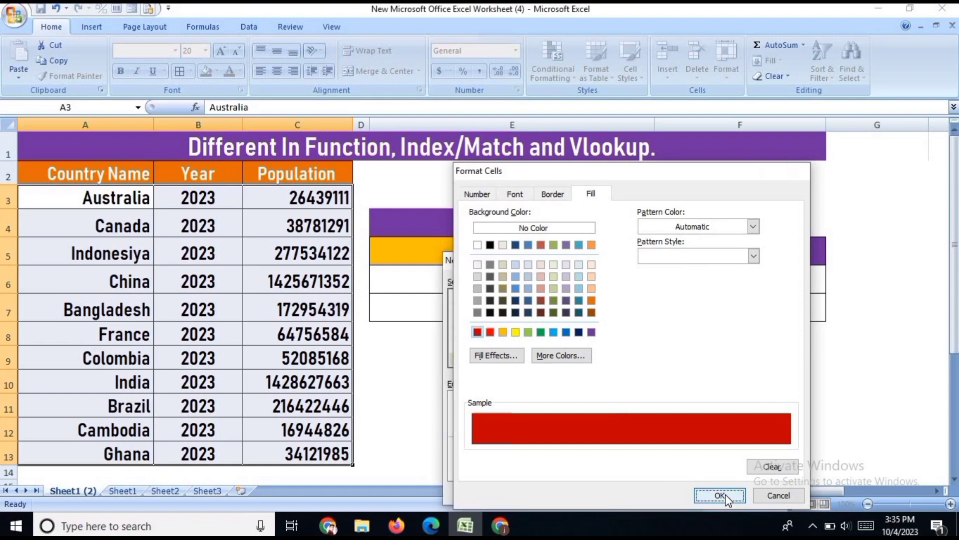
{"action": "left_click", "coordinate": [720, 495]}
{"action": "left_click_drag", "start_coordinate": [587, 245], "coordinate": [727, 181]}
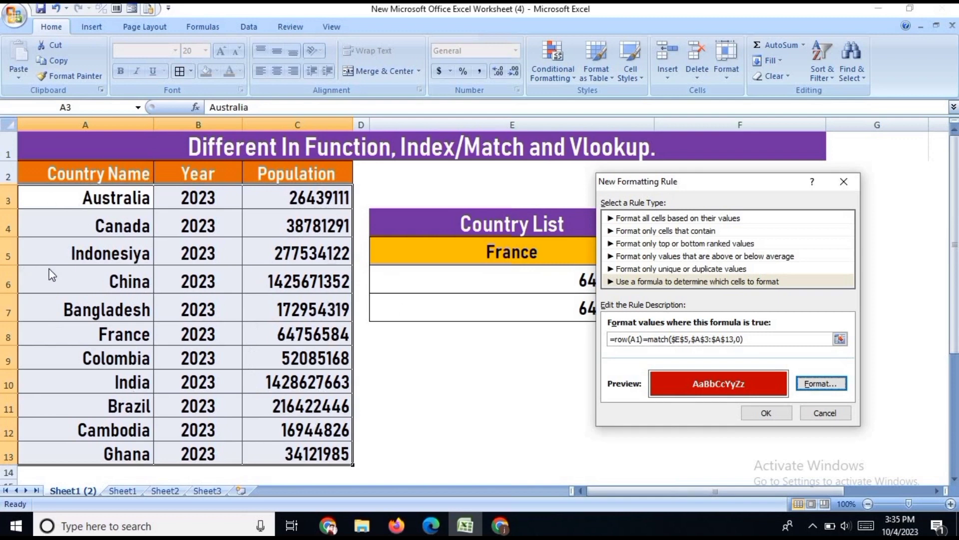
{"action": "left_click_drag", "start_coordinate": [702, 183], "coordinate": [610, 174]}
{"action": "left_click", "coordinate": [685, 405]}
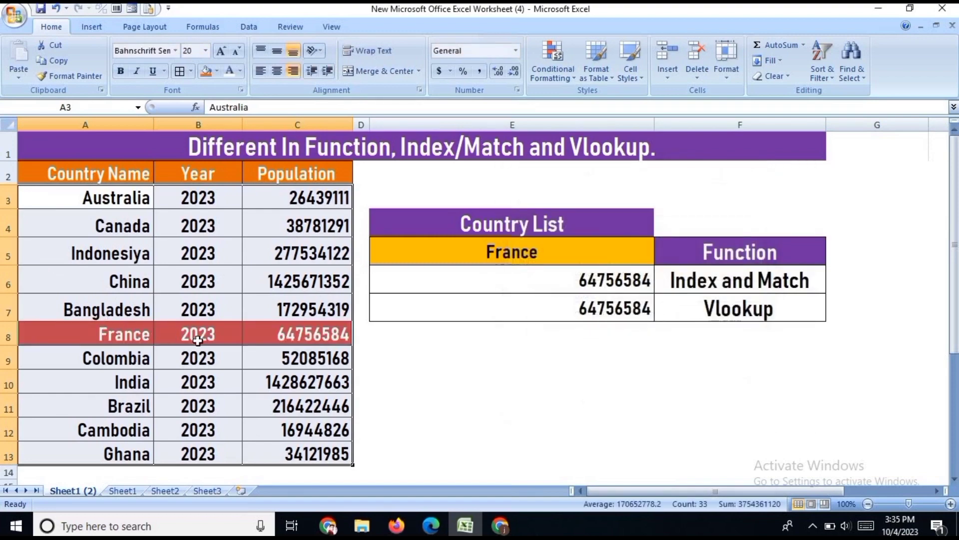
Step: Test the row highlighting by choosing India and then China from the country list in cell E5
{"action": "left_click", "coordinate": [541, 250]}
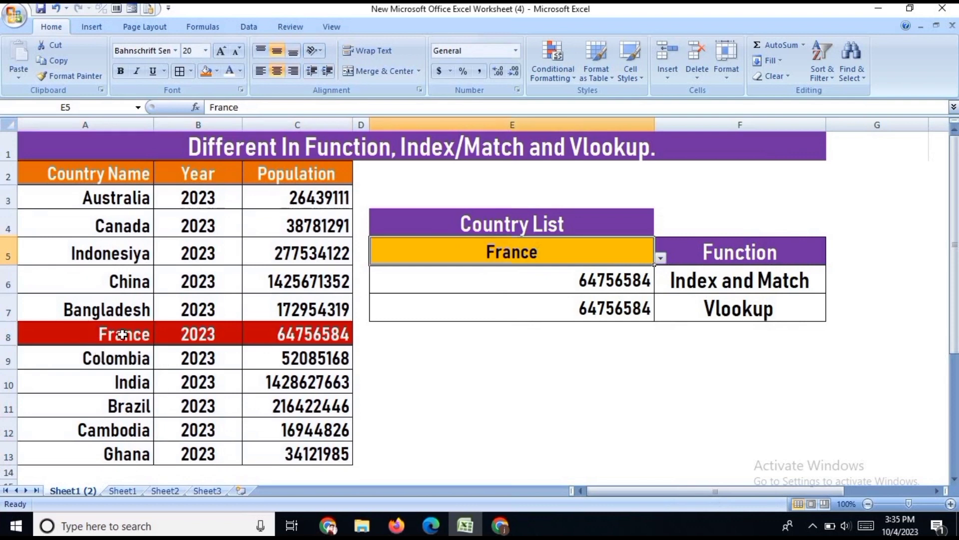
{"action": "left_click", "coordinate": [660, 257]}
{"action": "left_click", "coordinate": [484, 308]}
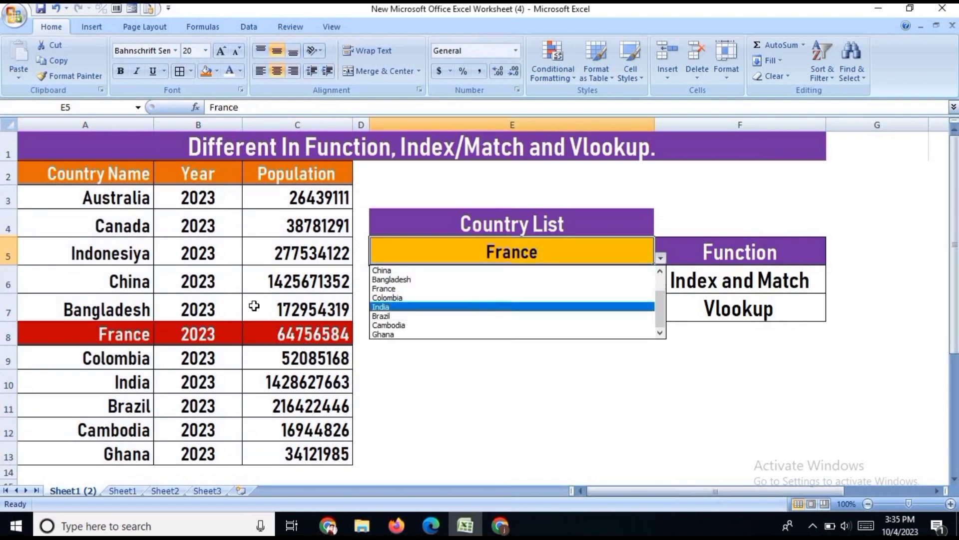
{"action": "left_click", "coordinate": [661, 258]}
{"action": "left_click", "coordinate": [484, 271]}
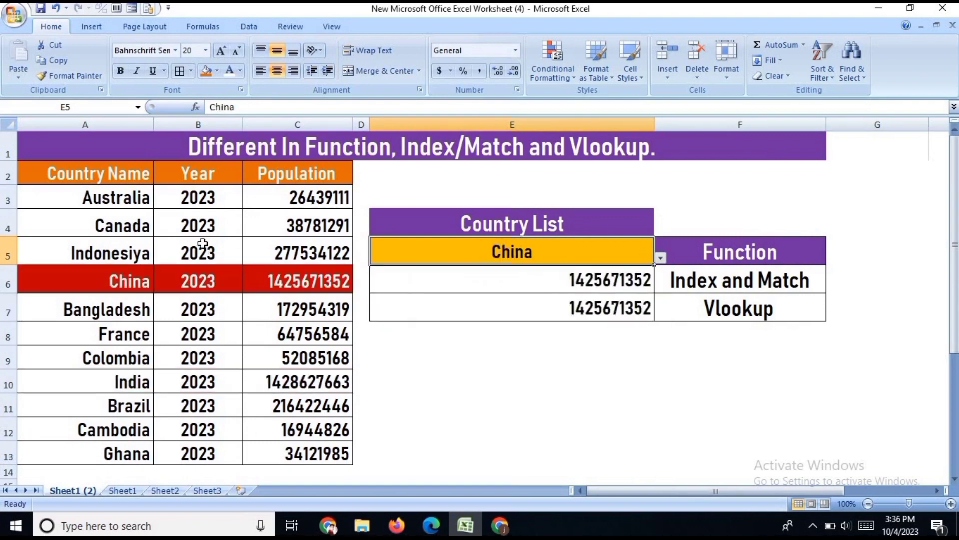